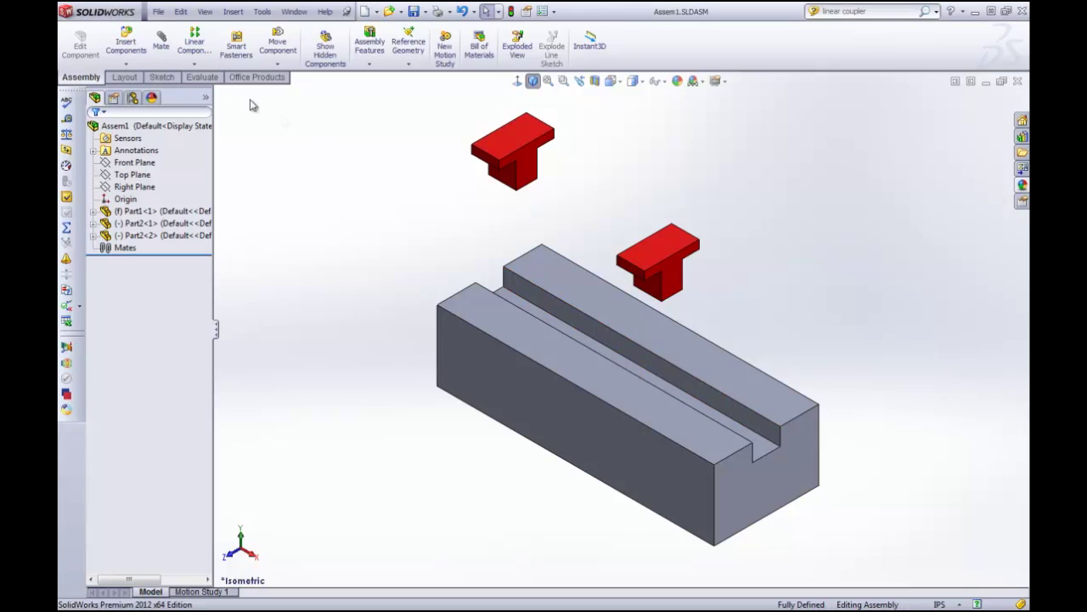
Step: Add a coincident mate between the underside of the far T-block's stem and the base's slot floor
left_click(162, 40)
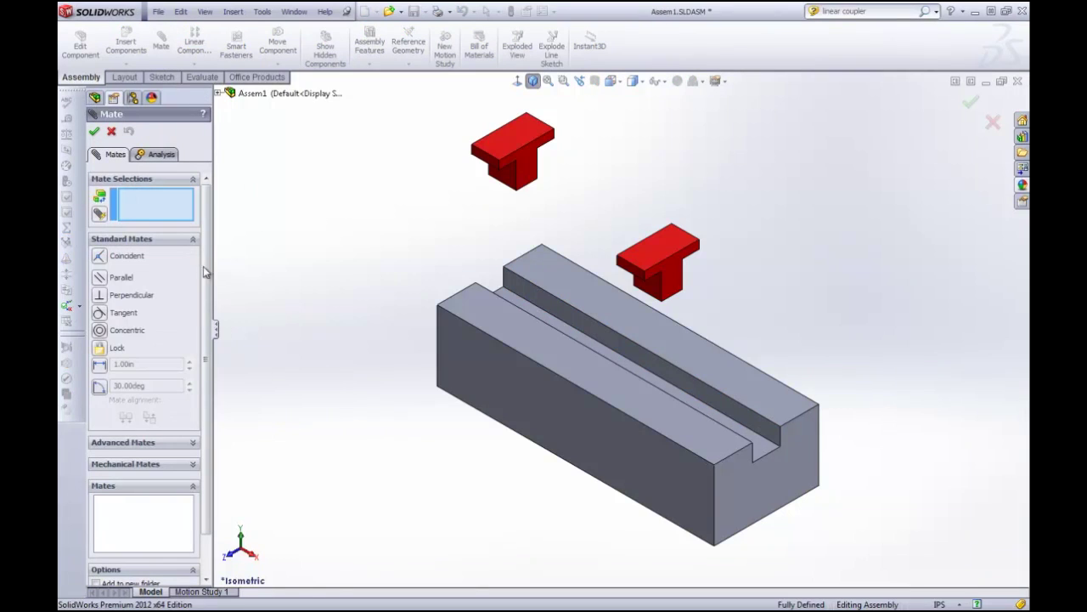
middle_click_drag(425, 240, 633, 503)
scroll(526, 322, "down", 4)
left_click(529, 315)
scroll(633, 499, "up", 3)
left_click(651, 477)
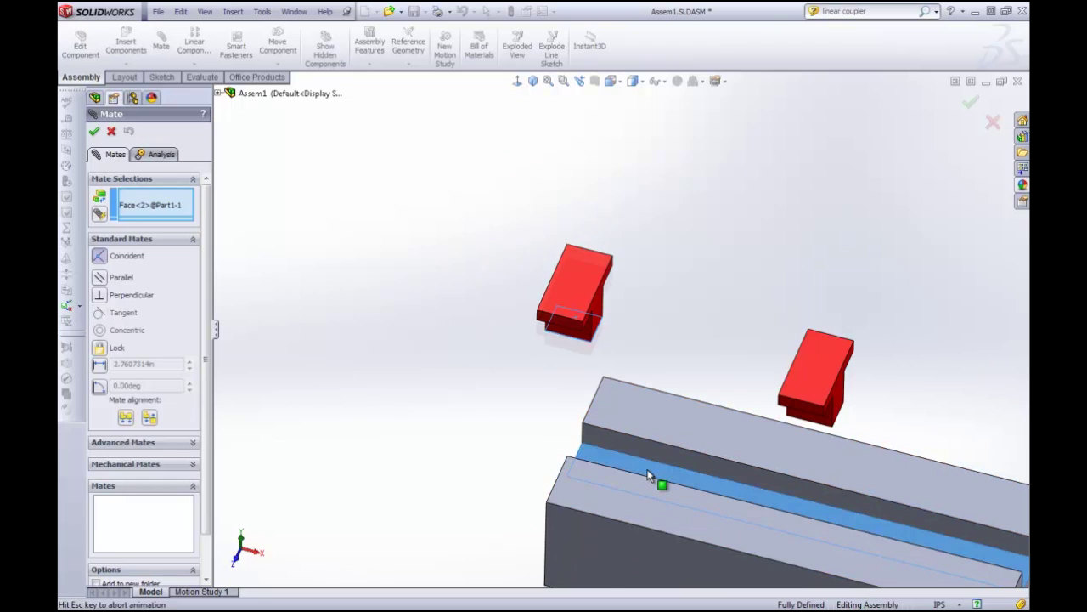
left_click(800, 491)
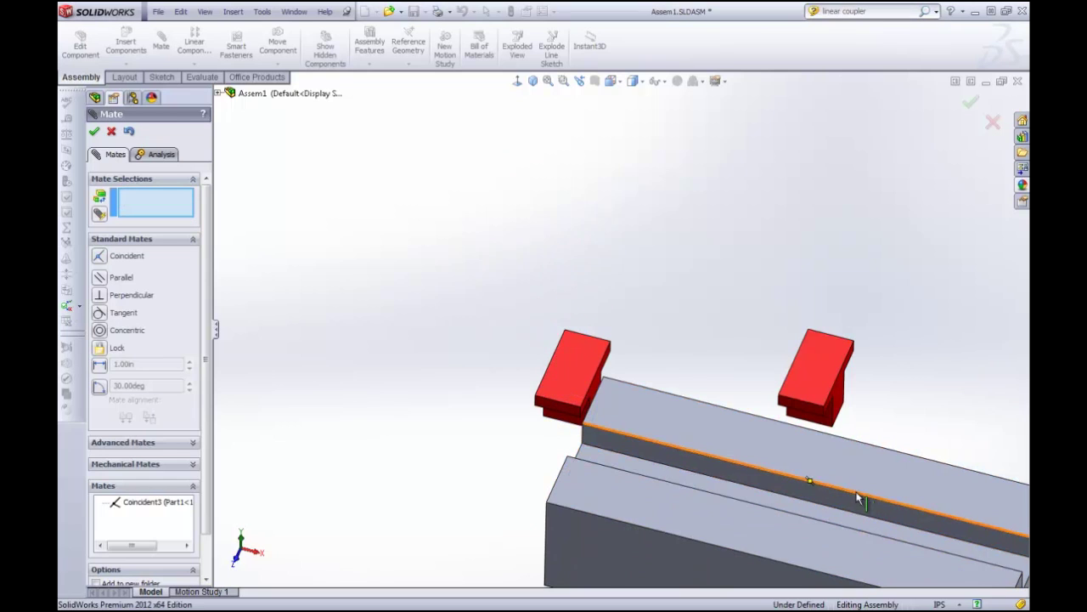
Step: Add a coincident mate between the underside of the second T-block's stem and the slot floor
middle_click_drag(859, 498, 890, 535)
left_click(841, 438)
left_click(891, 538)
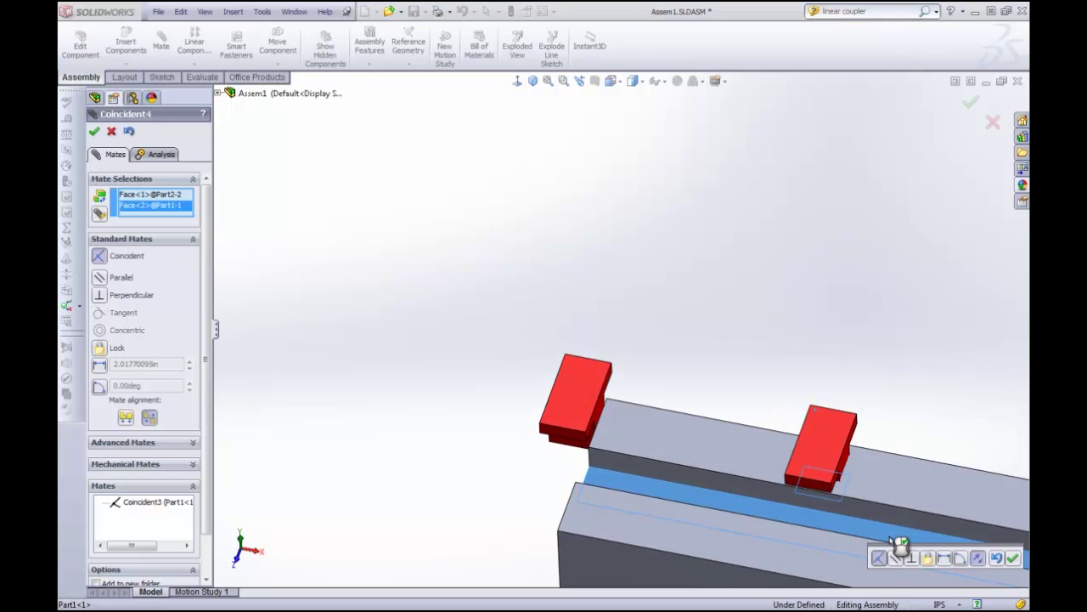
left_click(1011, 561)
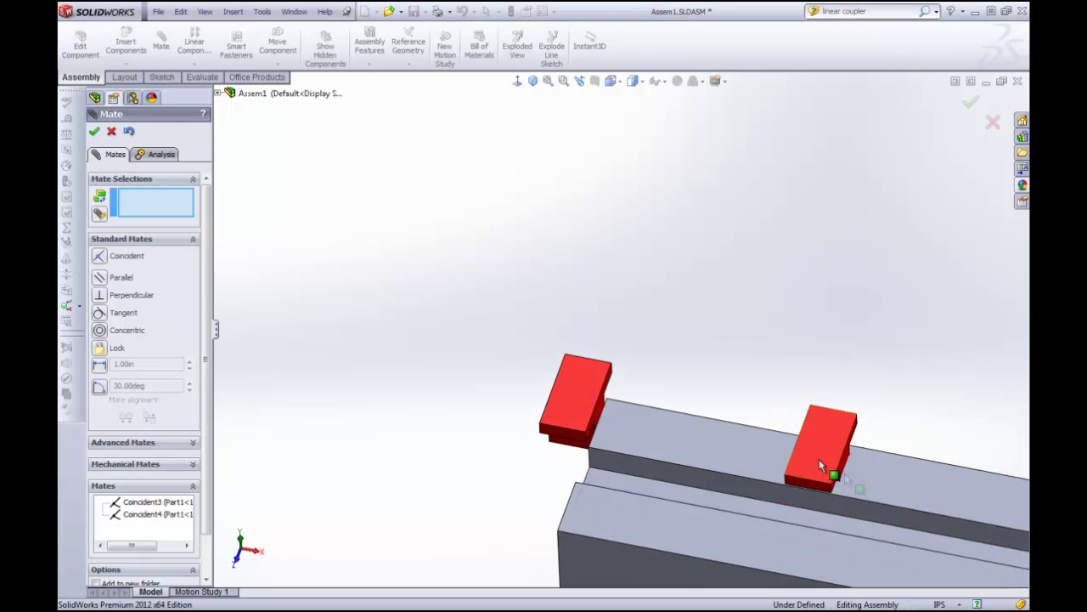
Step: Move the two T-blocks into the slot, placing one near each end of the base
scroll(807, 480, "up", 6)
scroll(765, 421, "down", 7)
scroll(689, 410, "up", 1)
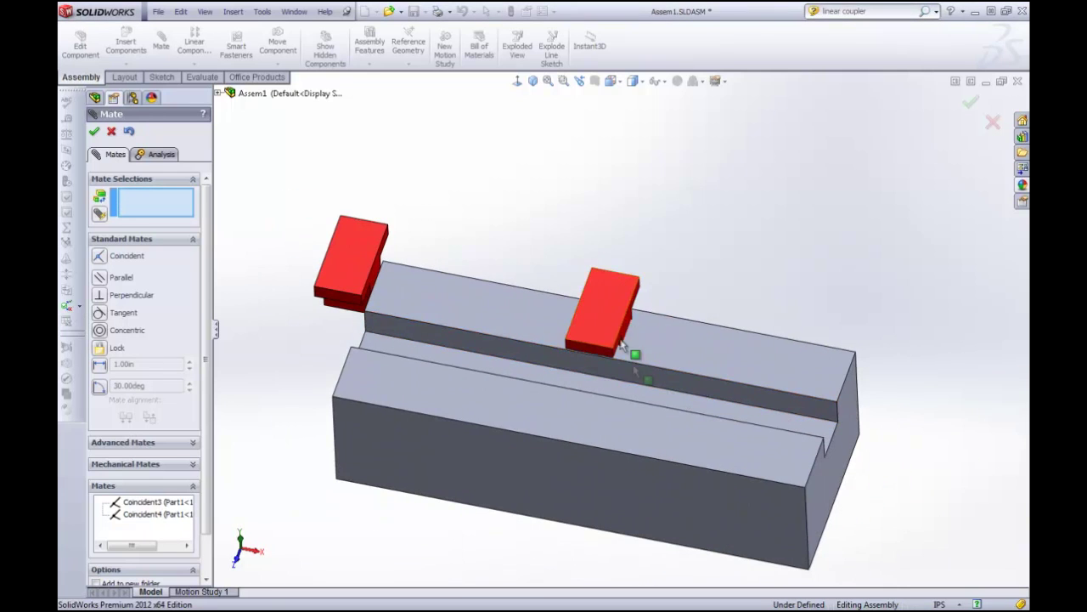
left_click_drag(636, 357, 808, 451)
left_click_drag(384, 266, 442, 350)
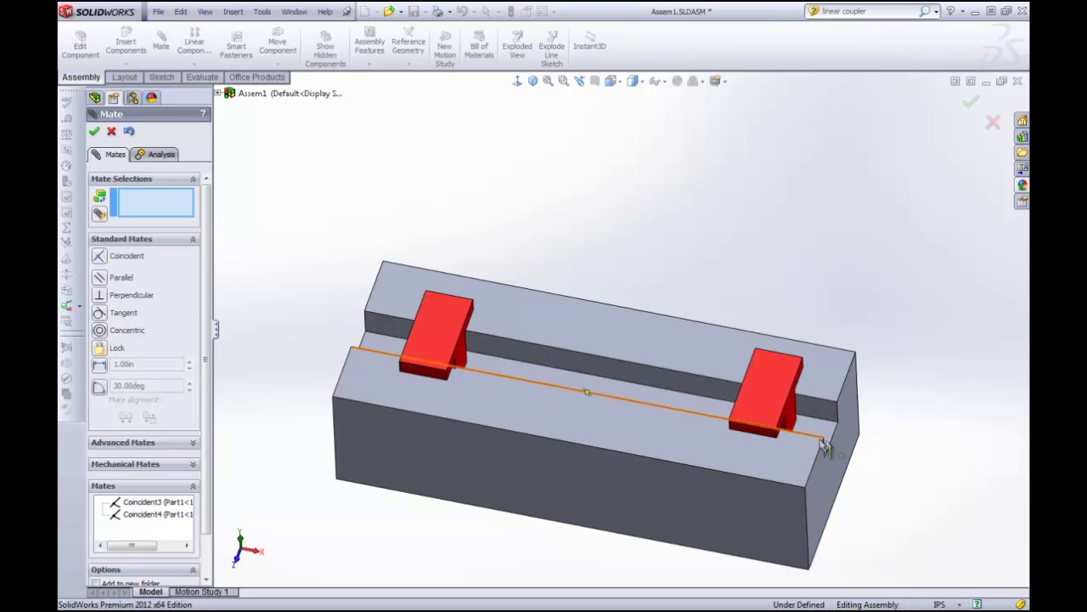
middle_click_drag(854, 444, 754, 396)
scroll(544, 346, "down", 5)
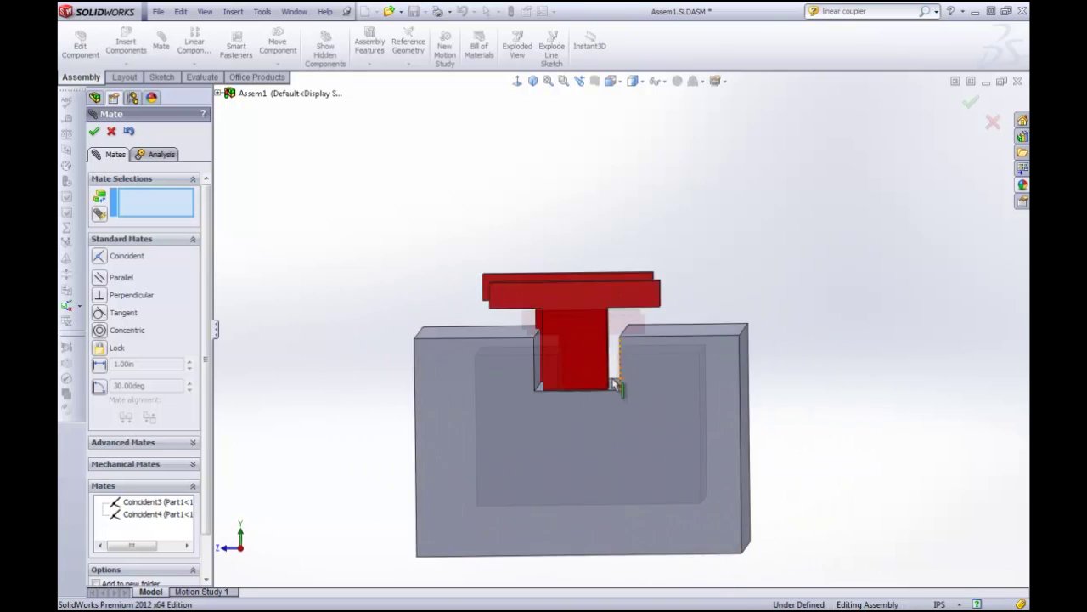
middle_click_drag(544, 346, 543, 357)
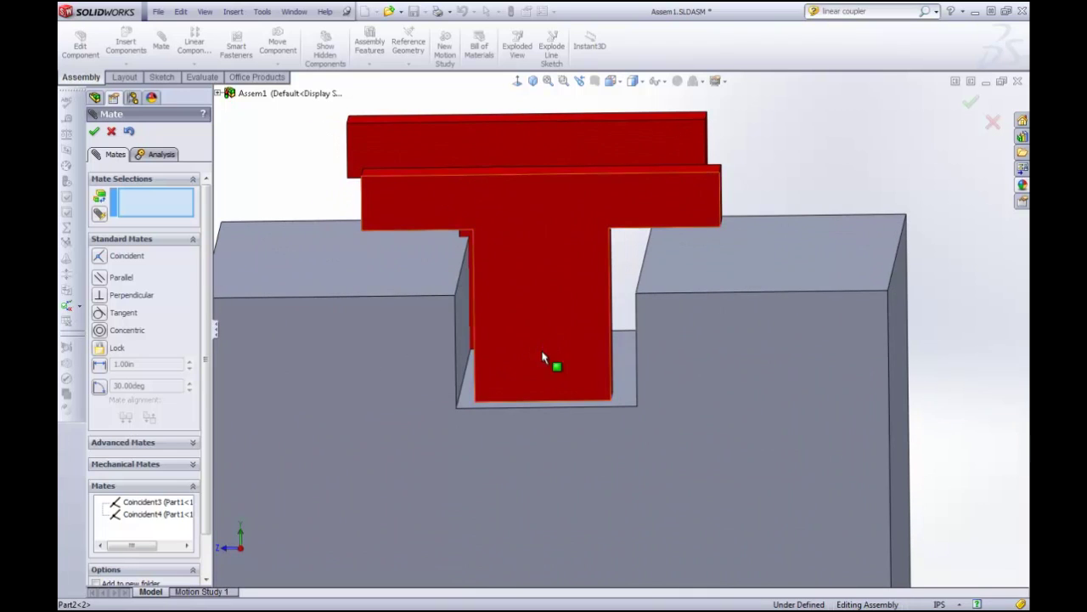
scroll(448, 326, "up", 3)
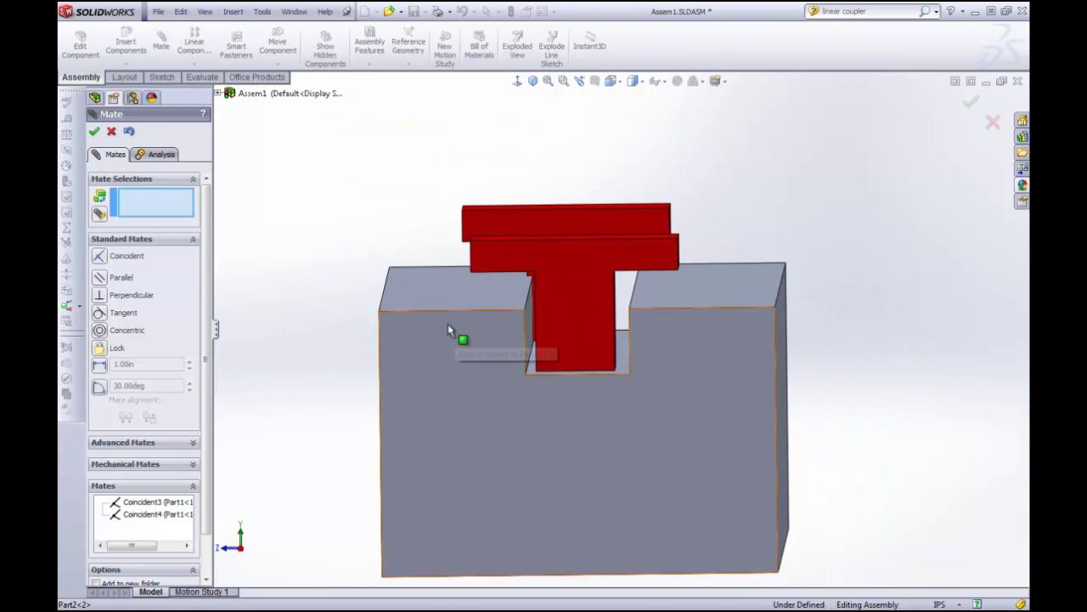
middle_click_drag(448, 324, 498, 347)
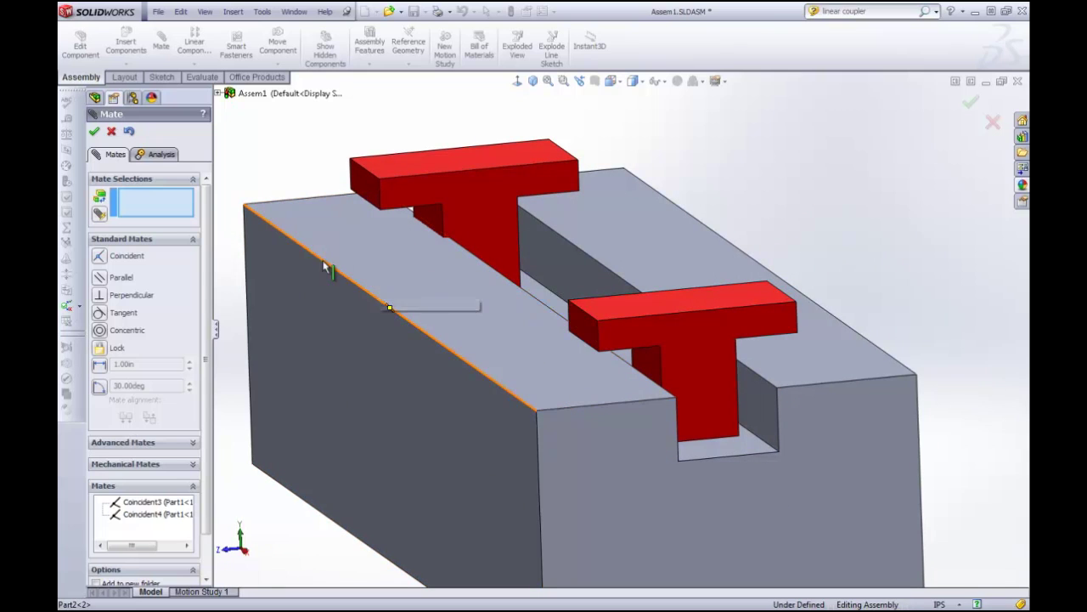
left_click(219, 93)
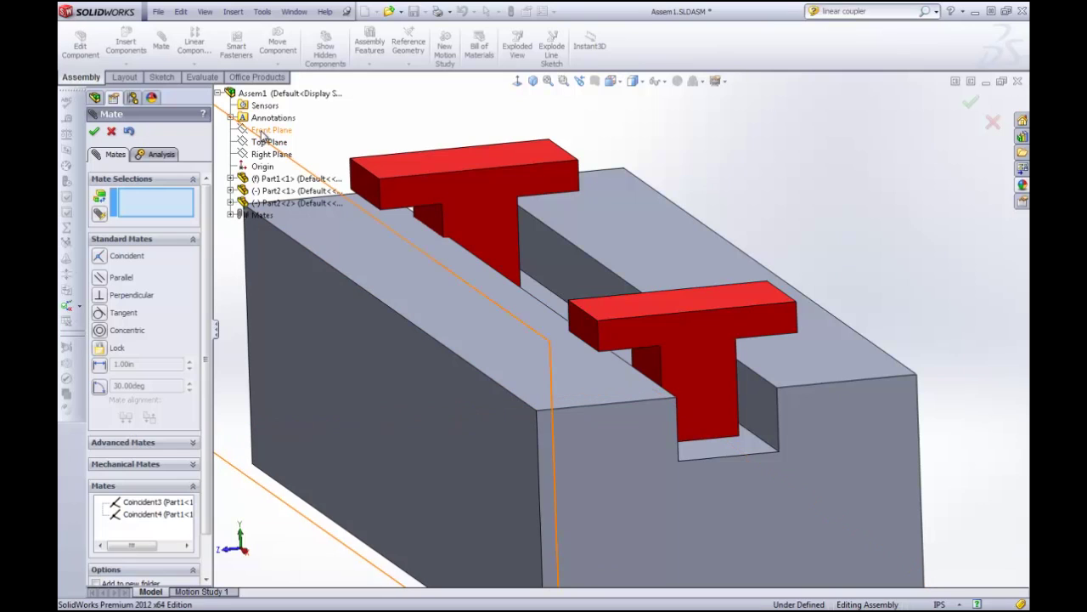
left_click(262, 134)
scroll(492, 342, "up", 4)
middle_click_drag(549, 334, 562, 356)
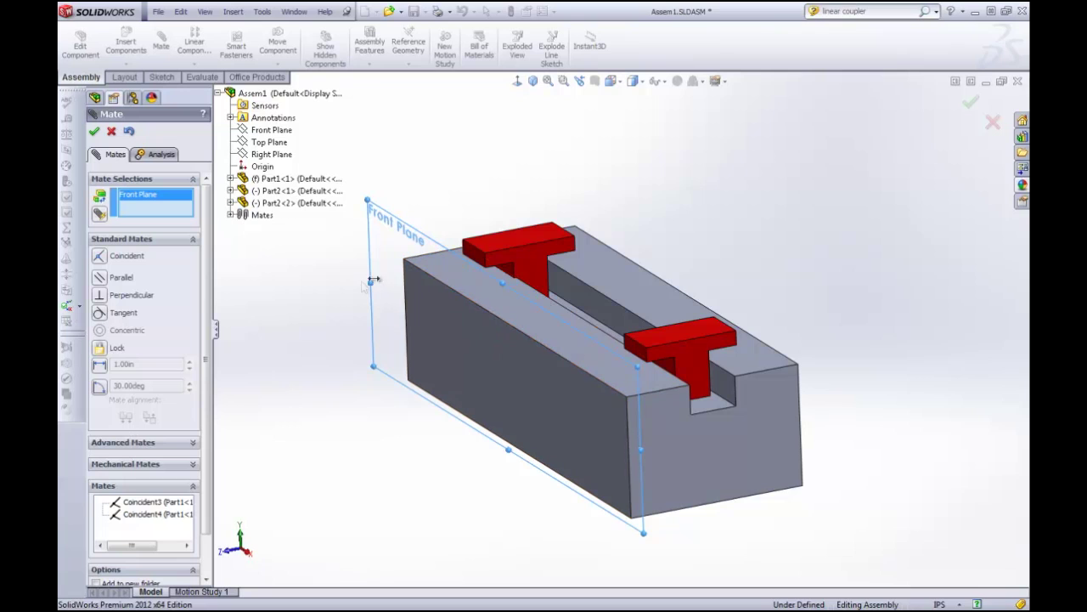
Step: Clear the mate selection and start a Width mate with the slot's two inner side walls as the width selections
left_click(158, 443)
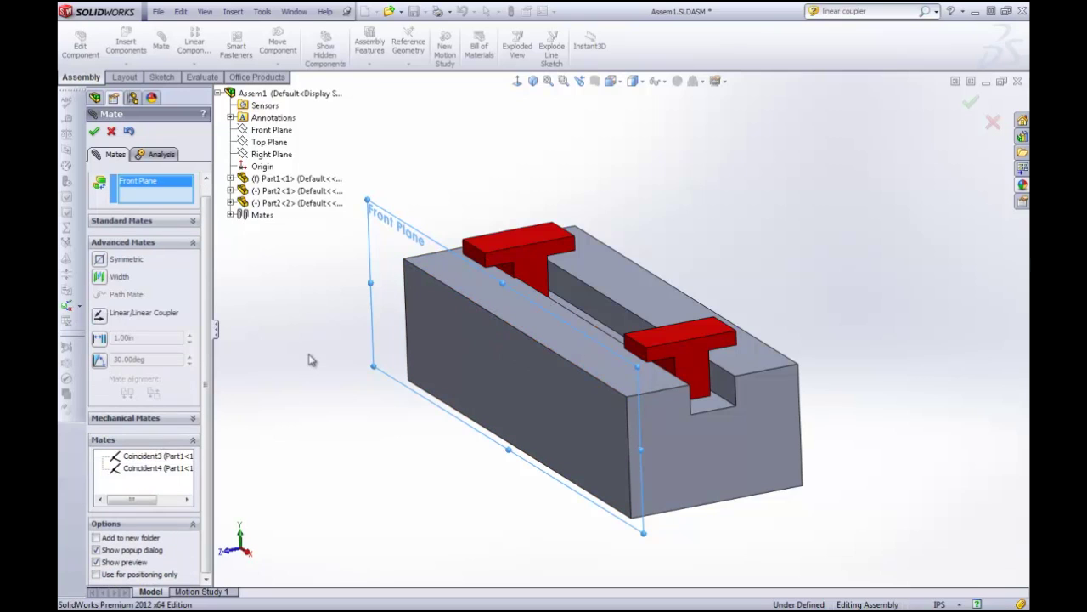
key("Delete")
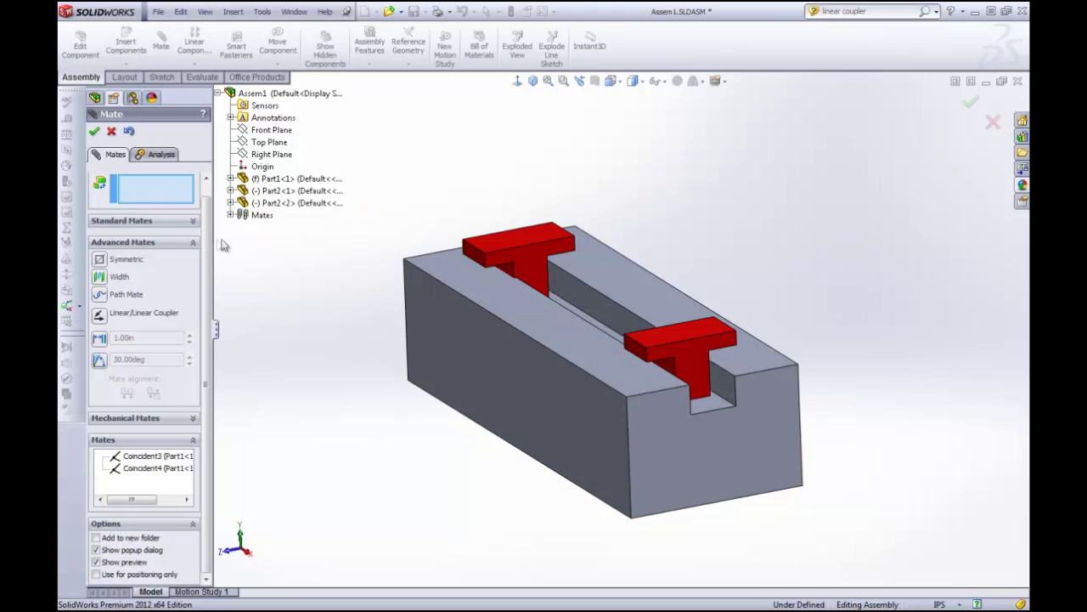
left_click(100, 278)
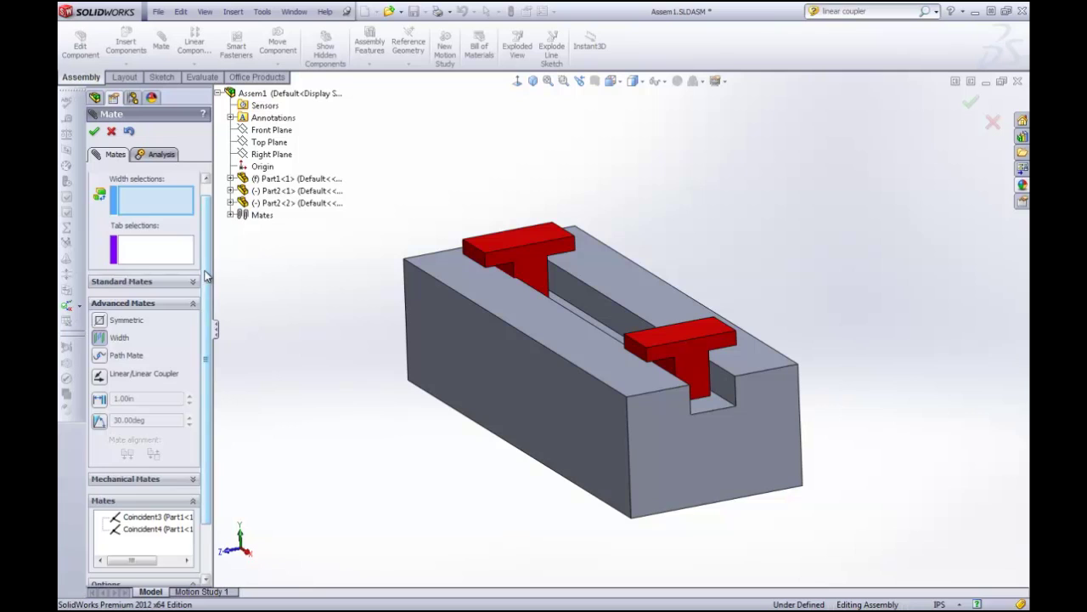
scroll(204, 276, "up", 1)
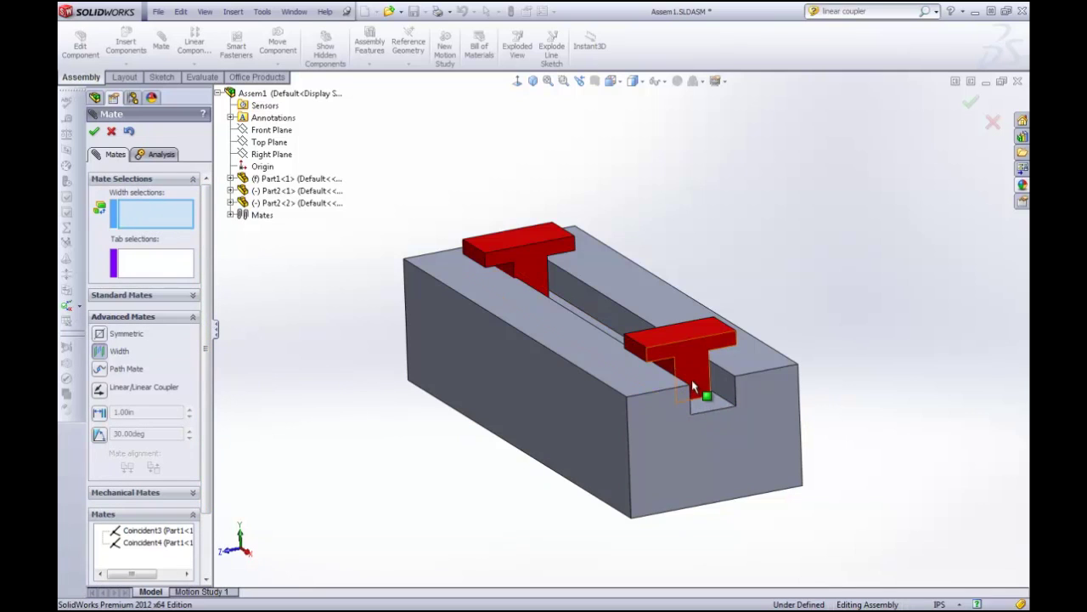
middle_click_drag(692, 386, 641, 360)
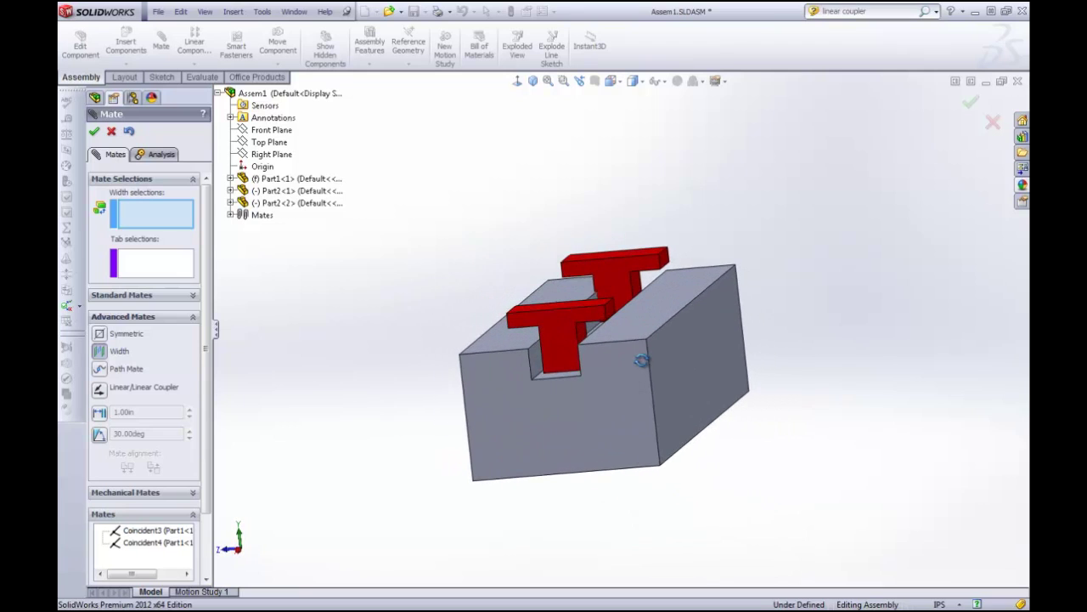
scroll(559, 365, "down", 3)
left_click(554, 351)
middle_click_drag(556, 351, 705, 342)
left_click(888, 344)
middle_click_drag(871, 357, 757, 345)
Step: Use both stem sides of the near T-block as tab selections, apply the Width mate, and finish mating
left_click(150, 270)
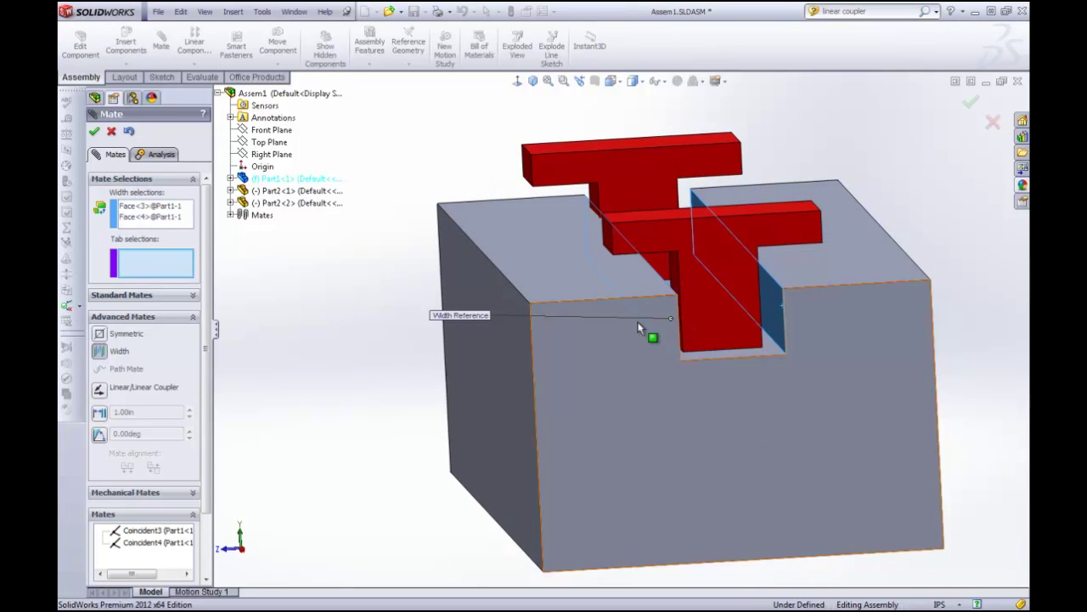
middle_click_drag(648, 332, 777, 307)
left_click(802, 308)
left_click(591, 293)
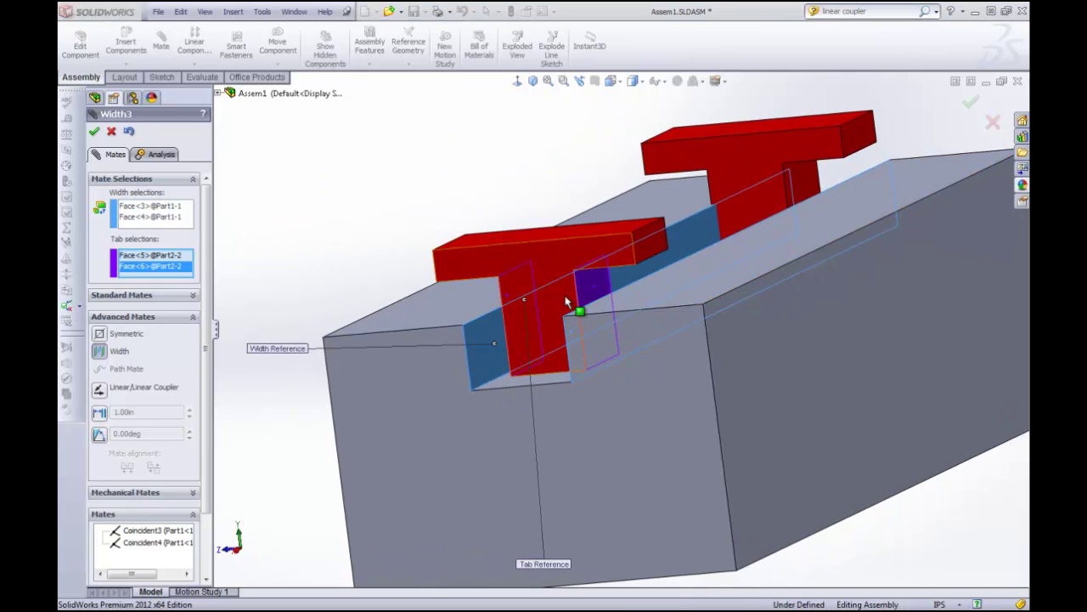
middle_click_drag(578, 308, 598, 289)
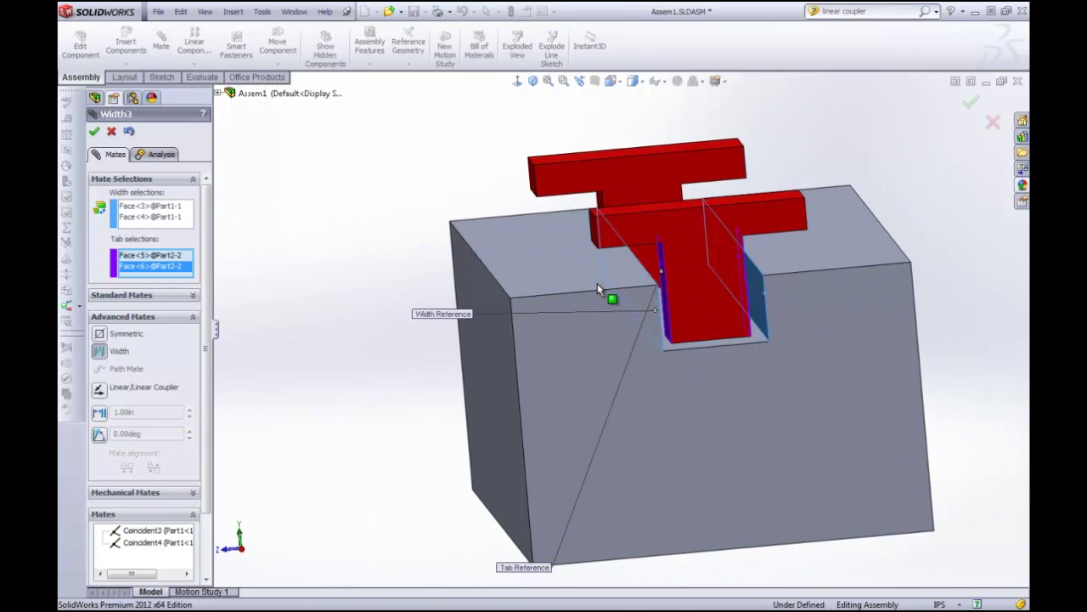
left_click(100, 132)
middle_click_drag(608, 229, 641, 238)
scroll(581, 218, "down", 3)
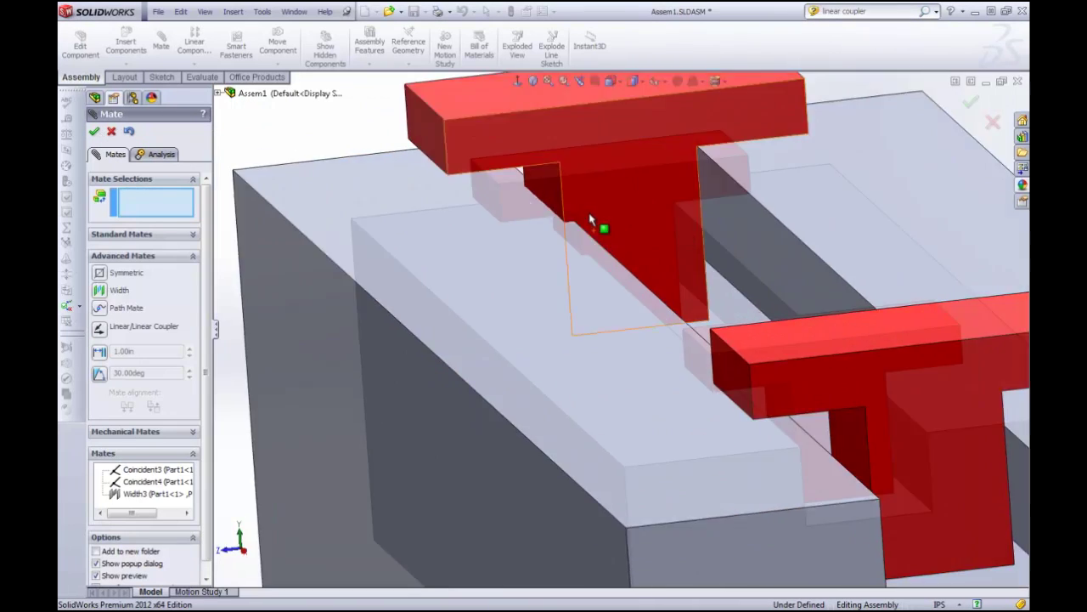
scroll(591, 219, "up", 5)
left_click(94, 131)
key("ctrl+7")
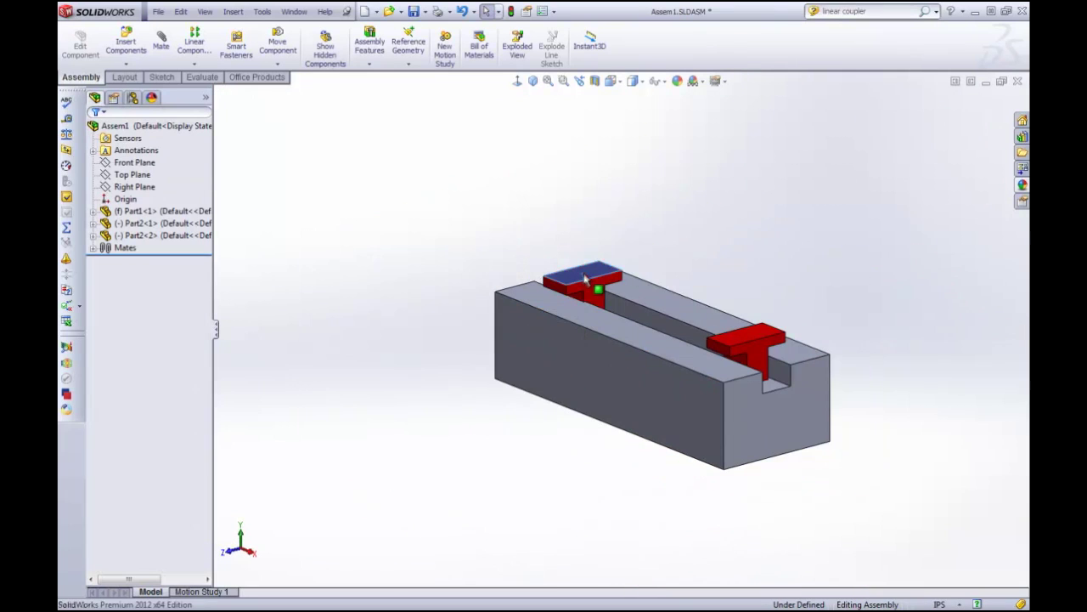
Step: Move the T-block that has no Width mate away from the base and back into the slot's far end
left_click_drag(585, 279, 570, 245)
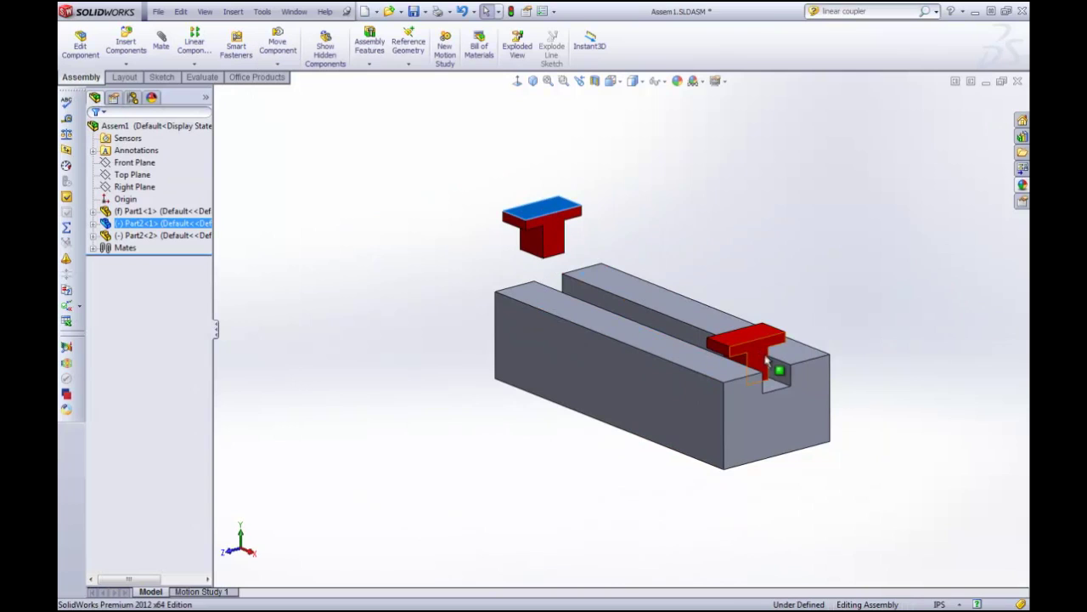
left_click(534, 228)
left_click_drag(553, 237, 606, 321)
middle_click_drag(599, 289, 606, 325)
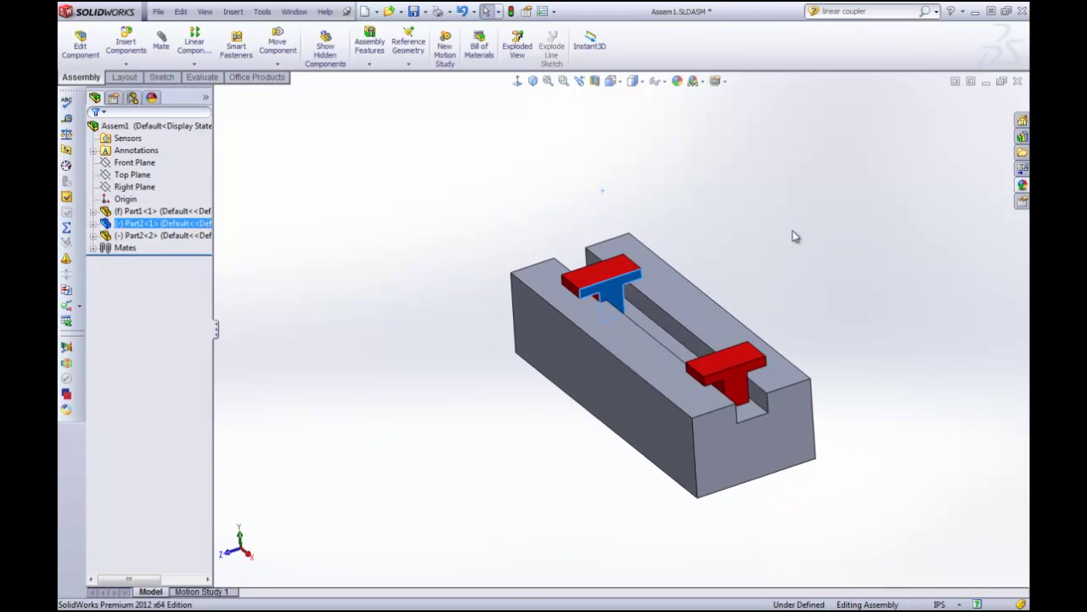
Step: Slide the centred T-block along the slot toward the middle and nudge the other one near the far end
left_click(793, 235)
left_click_drag(741, 387, 721, 333)
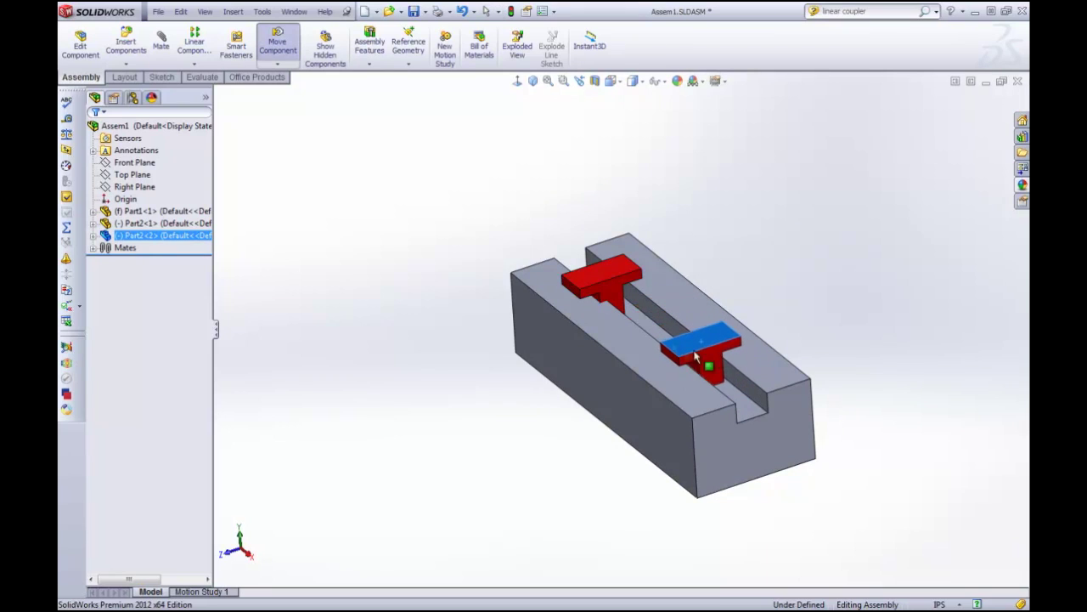
left_click_drag(637, 276, 627, 311)
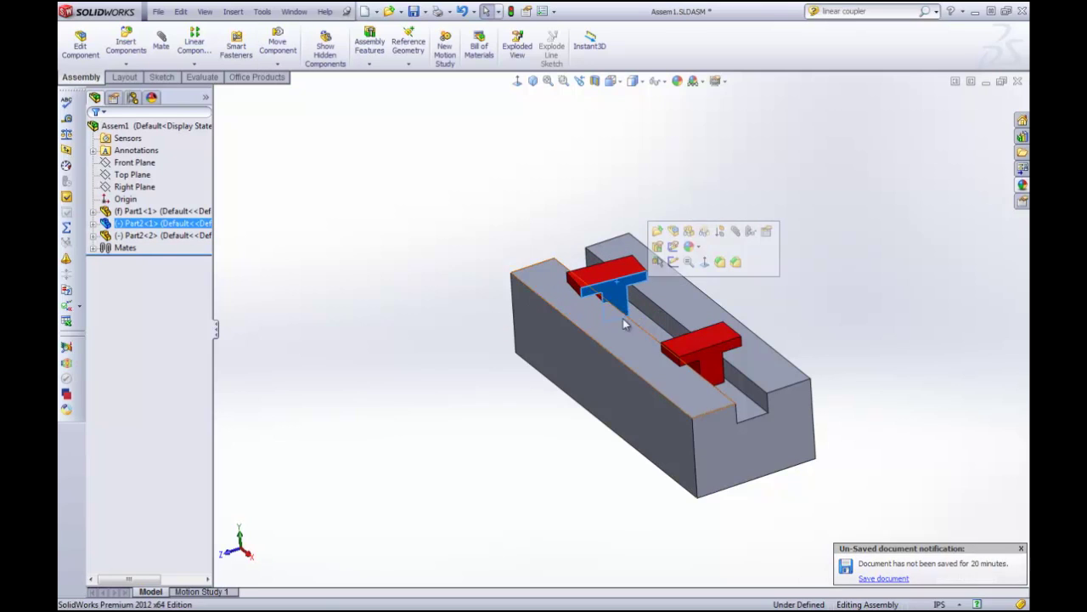
key("Escape")
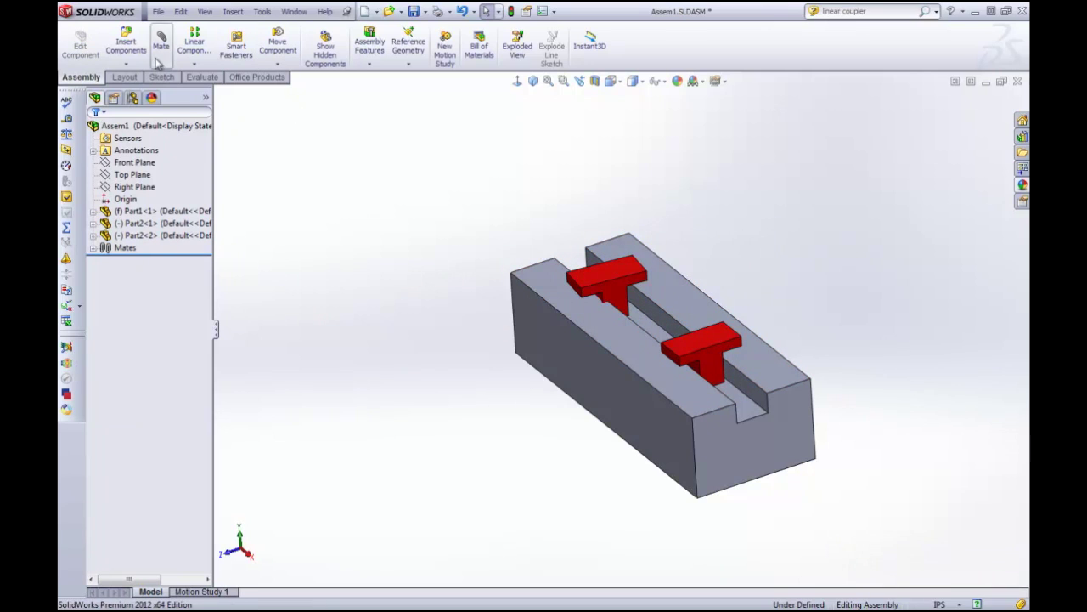
Step: Start another Width mate with the slot's two inner side walls as the width selections
left_click(161, 43)
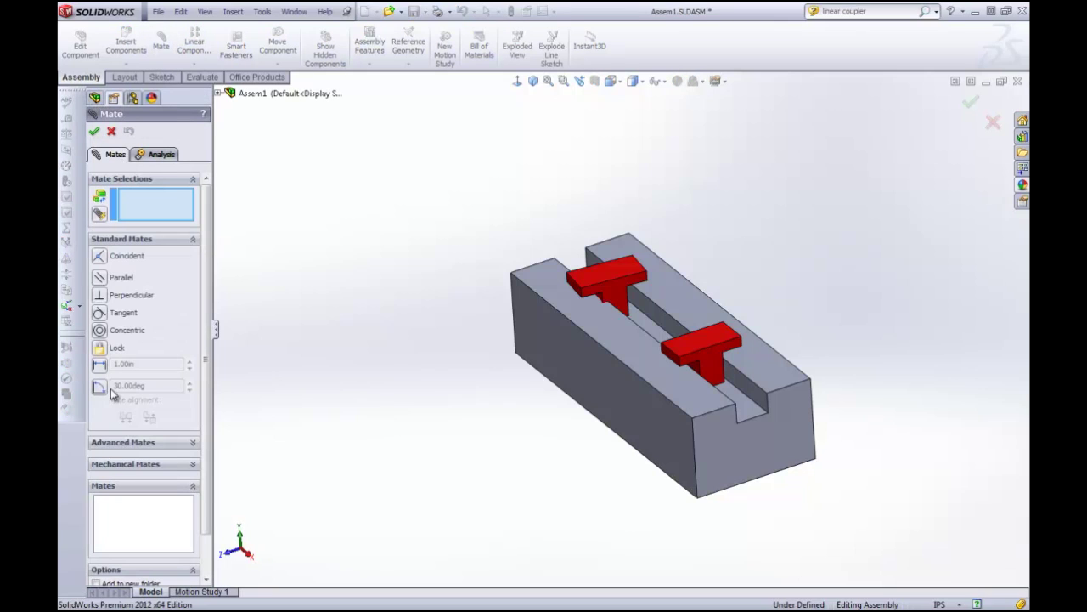
left_click(135, 443)
left_click(100, 277)
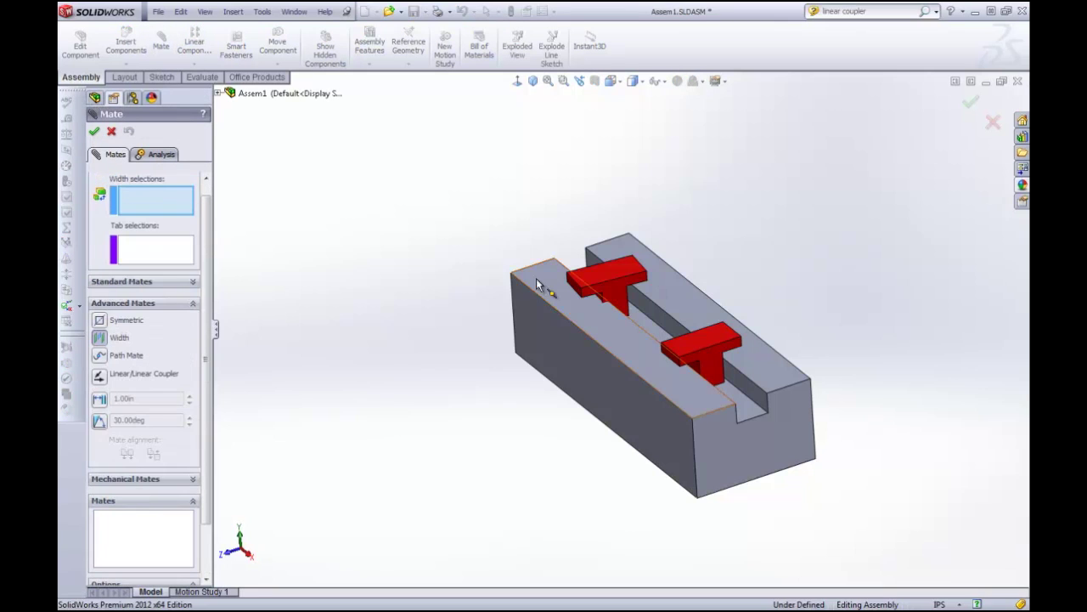
scroll(636, 332, "down", 6)
middle_click_drag(637, 293, 724, 312)
left_click(576, 360)
left_click(725, 308)
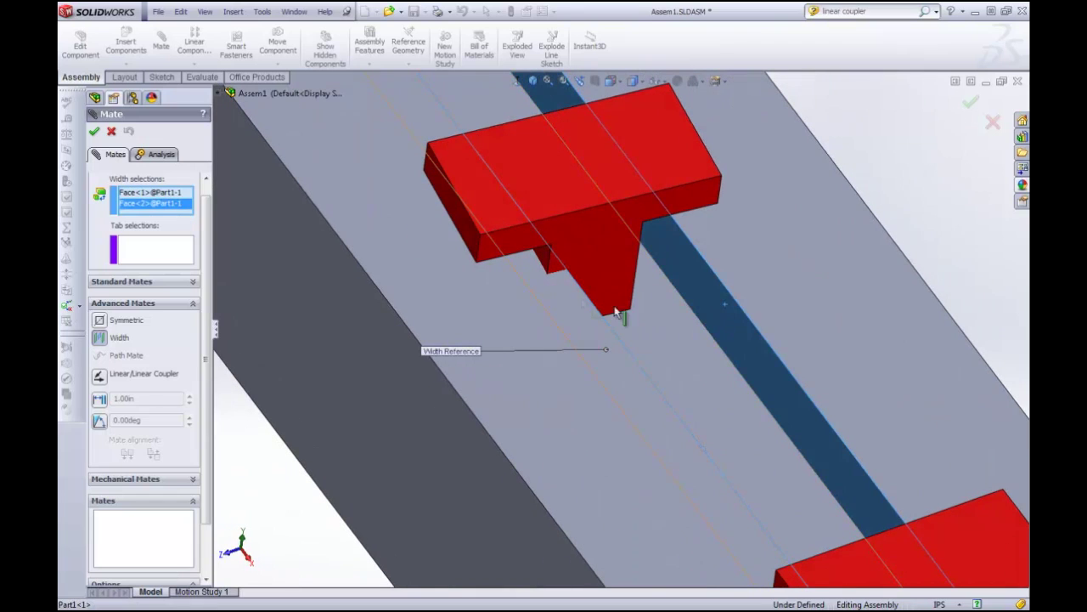
Step: Use both stem sides of the far T-block as tab selections and apply the Width mate
left_click(155, 257)
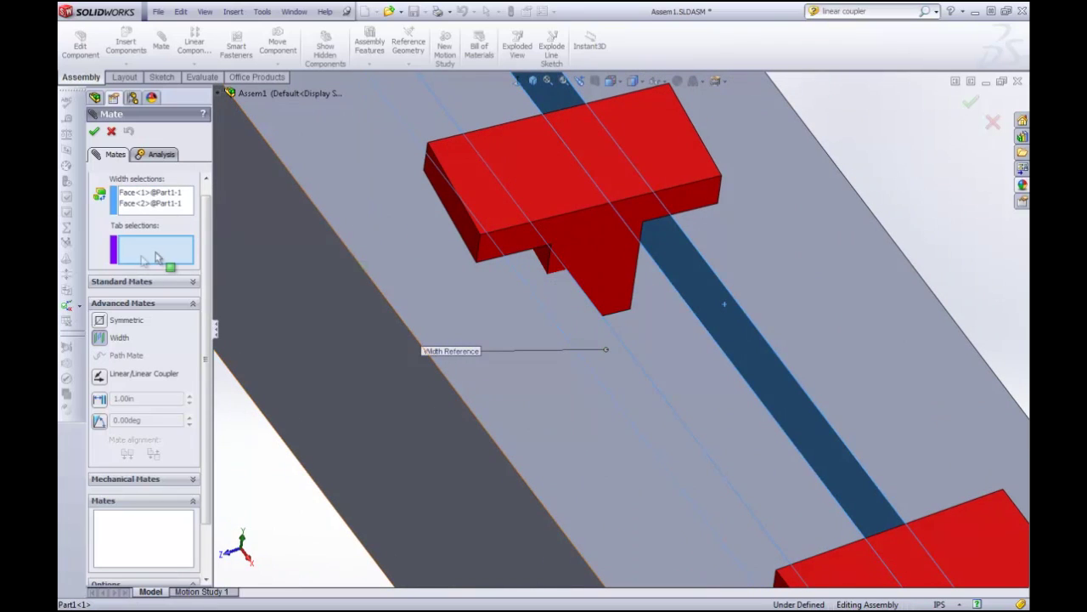
left_click(554, 271)
middle_click_drag(554, 270, 644, 251)
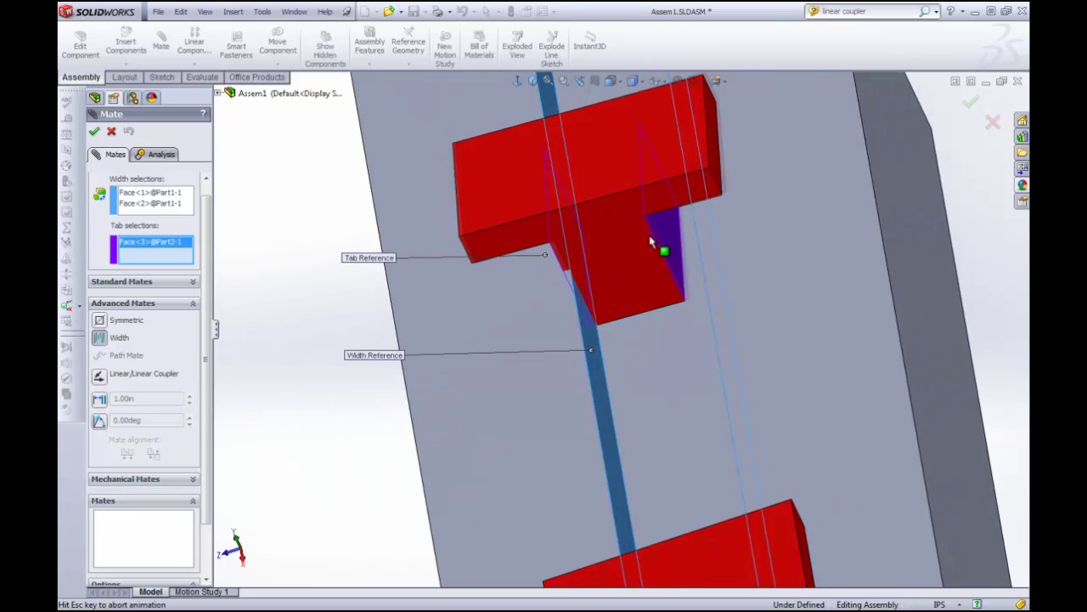
left_click(971, 103)
scroll(632, 309, "up", 4)
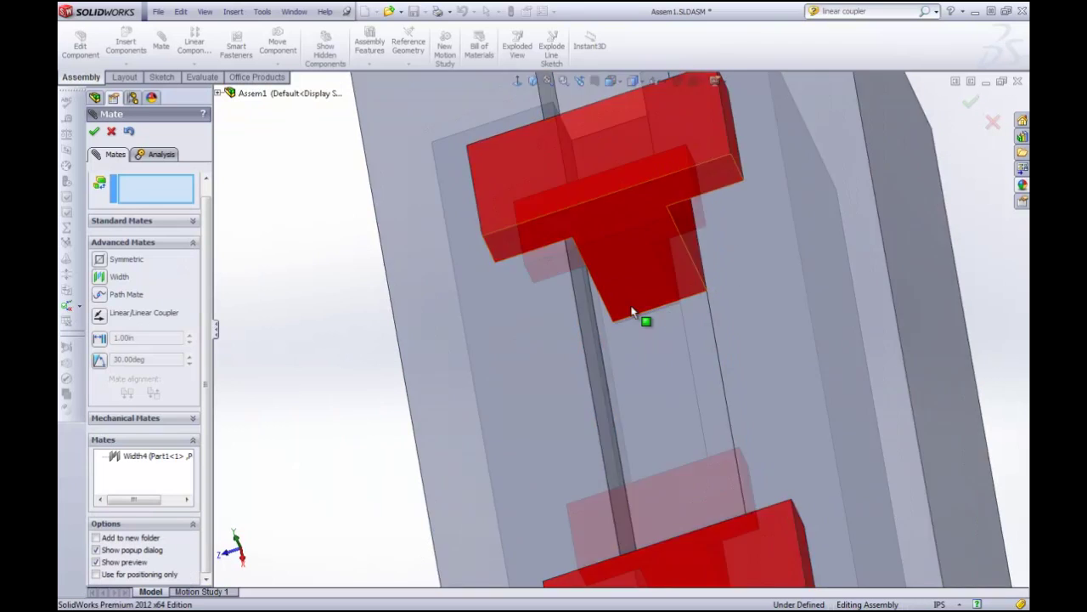
middle_click_drag(672, 415, 769, 316)
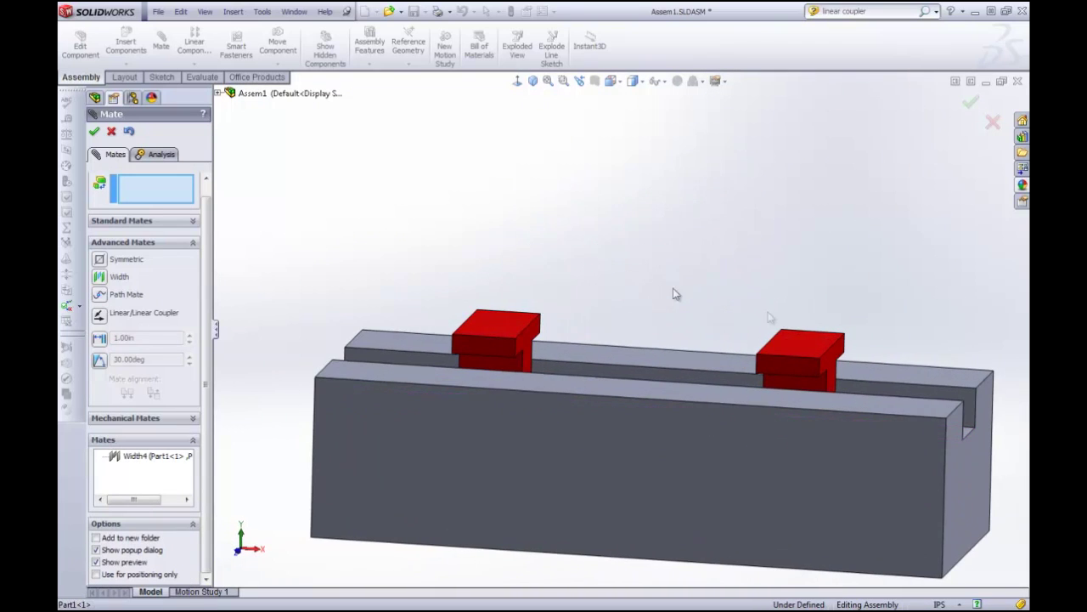
Step: Close the Mate command and slide the first T-block (Part2<1>) a little way along the slot toward its nearer end
left_click(98, 134)
scroll(624, 336, "up", 4)
middle_click_drag(648, 332, 581, 349)
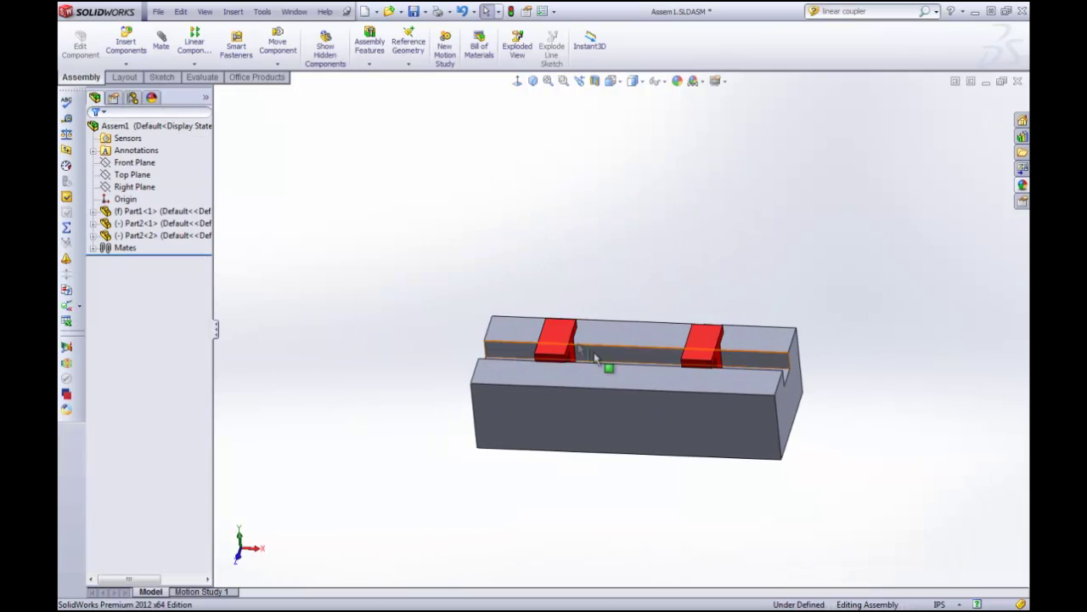
left_click_drag(595, 359, 562, 357)
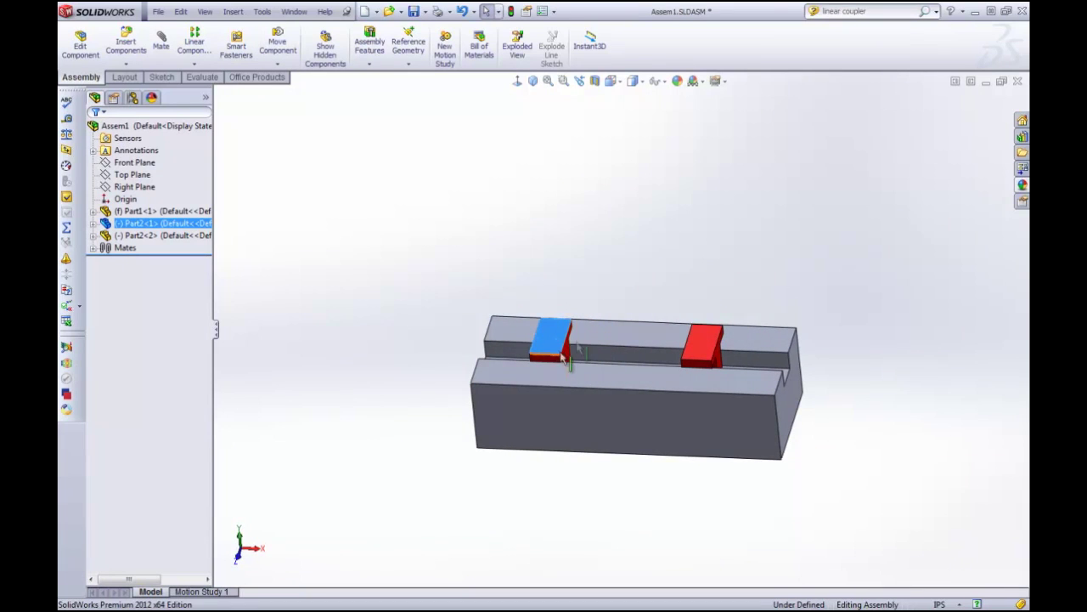
scroll(641, 345, "down", 3)
left_click(631, 246)
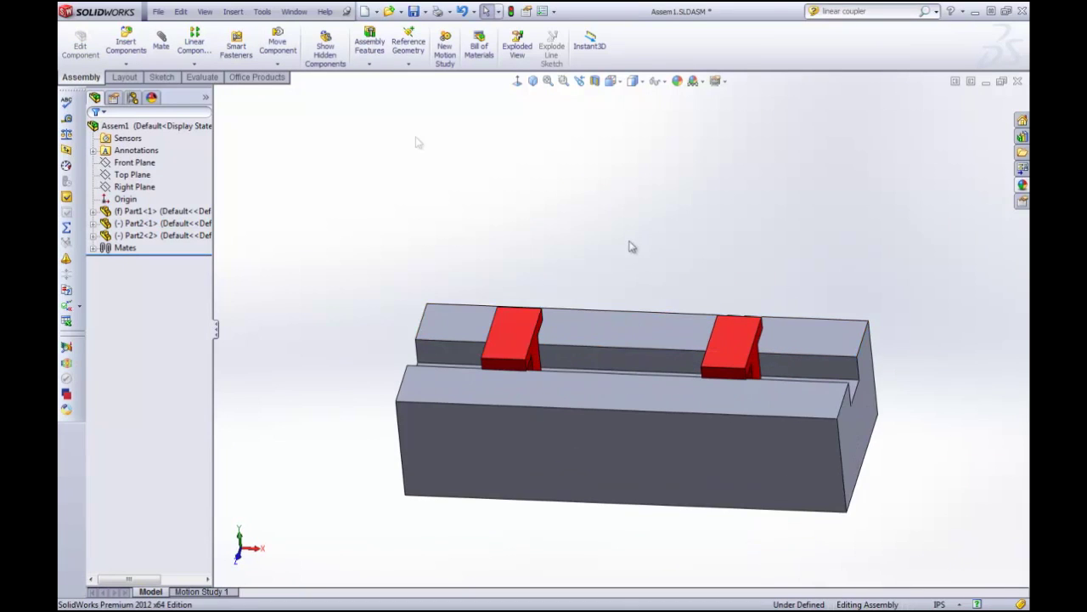
Step: Start a Symmetric mate and select the facing side faces of the two T-blocks as the mated entities
left_click(162, 44)
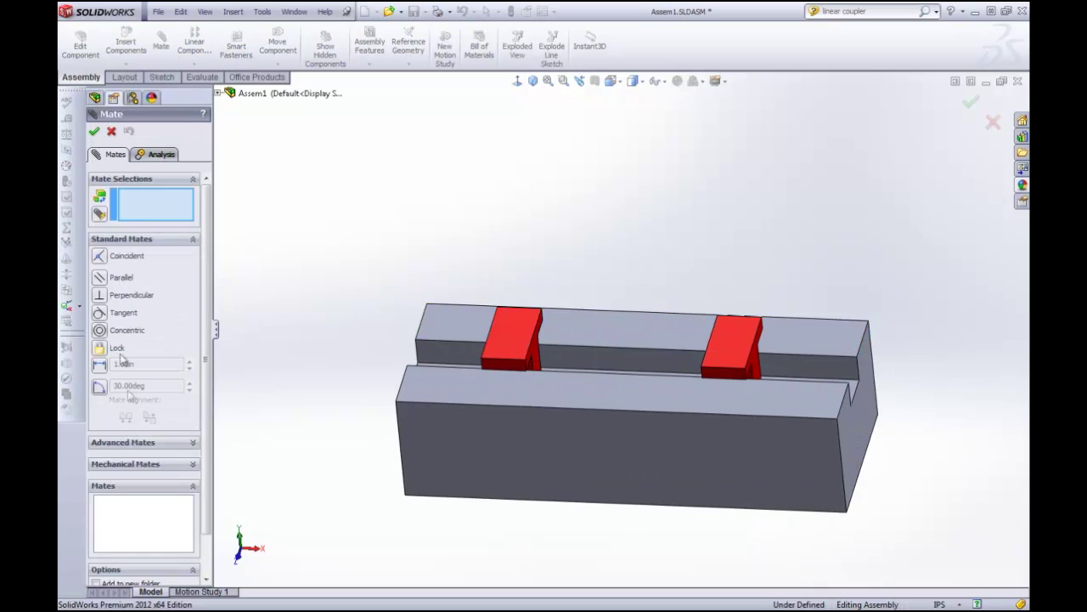
left_click(135, 442)
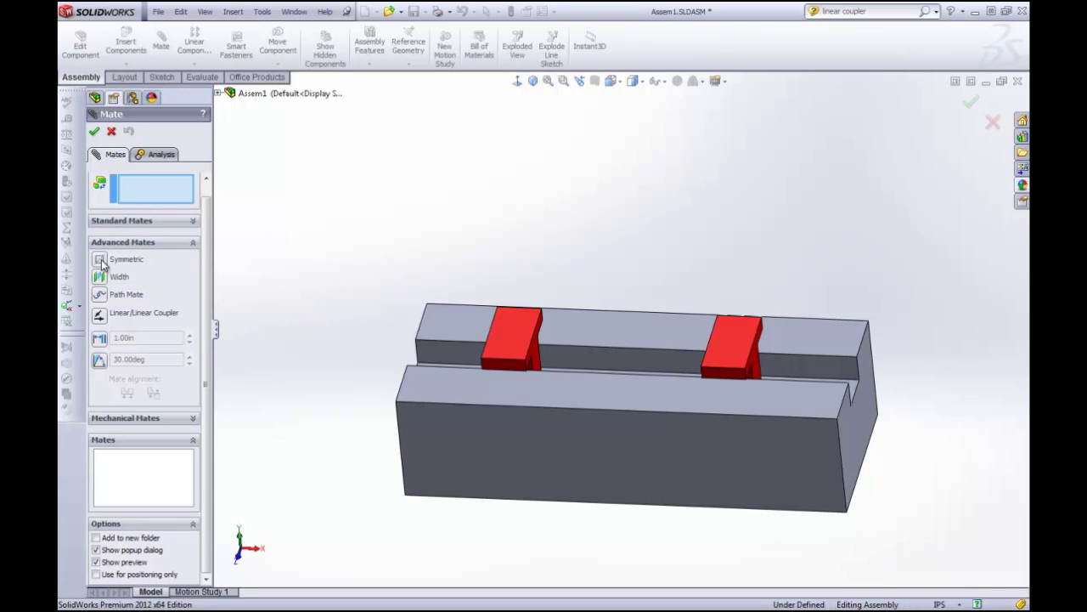
left_click(99, 260)
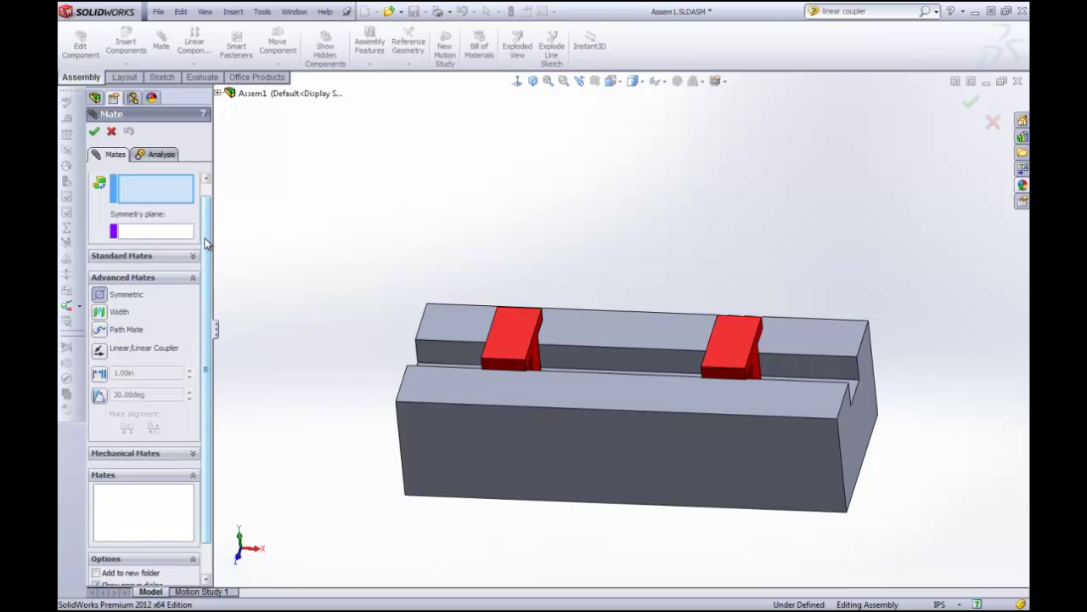
left_click_drag(204, 244, 206, 186)
middle_click_drag(550, 335, 735, 371)
left_click(551, 367)
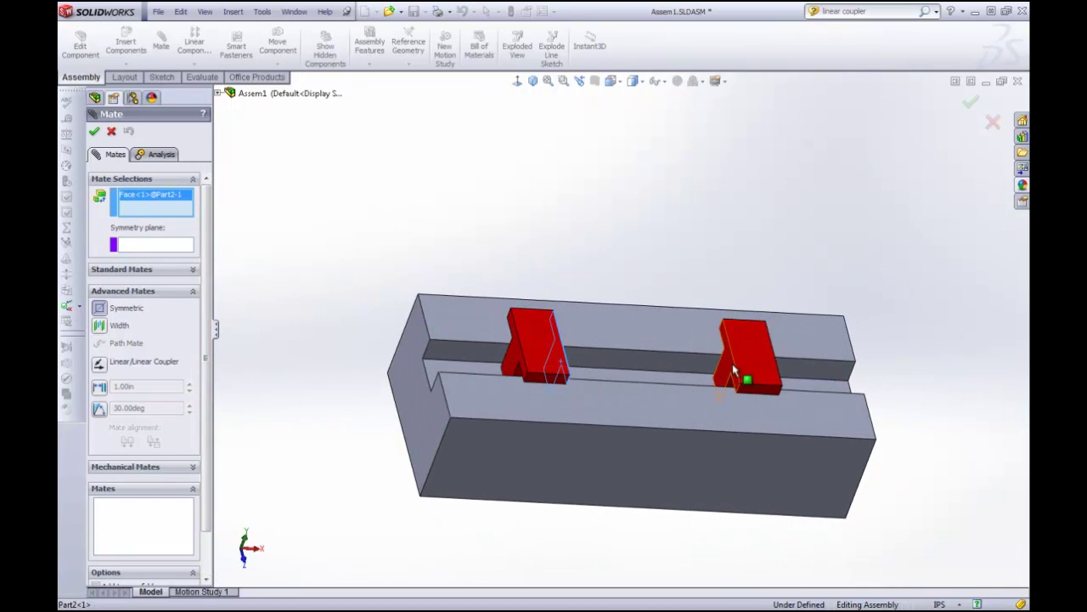
left_click(735, 371)
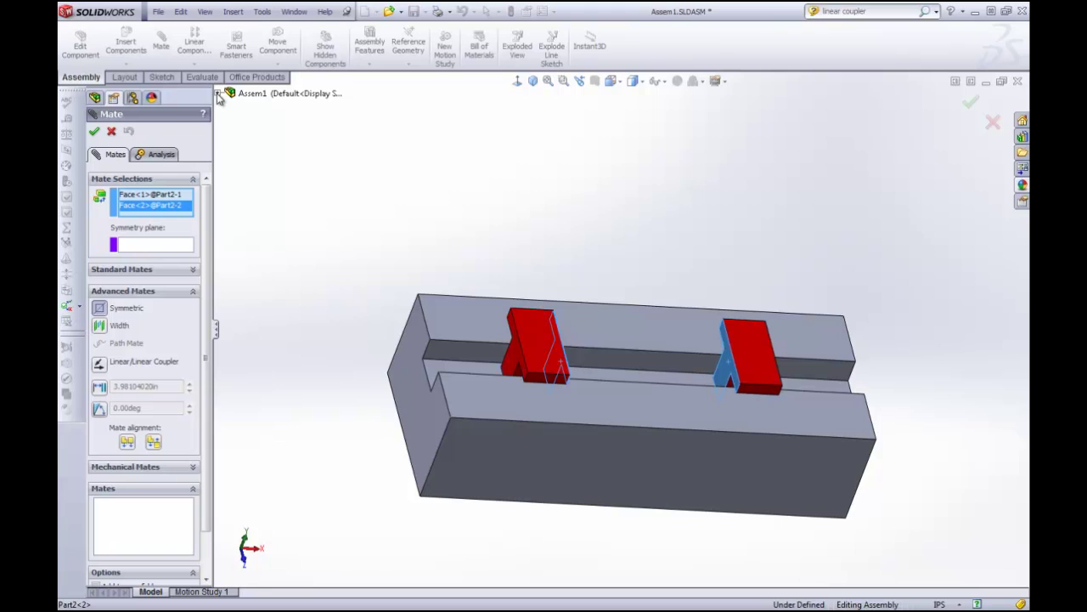
Step: Use the assembly's Right Plane as the symmetry plane and apply the Symmetric mate
left_click(218, 93)
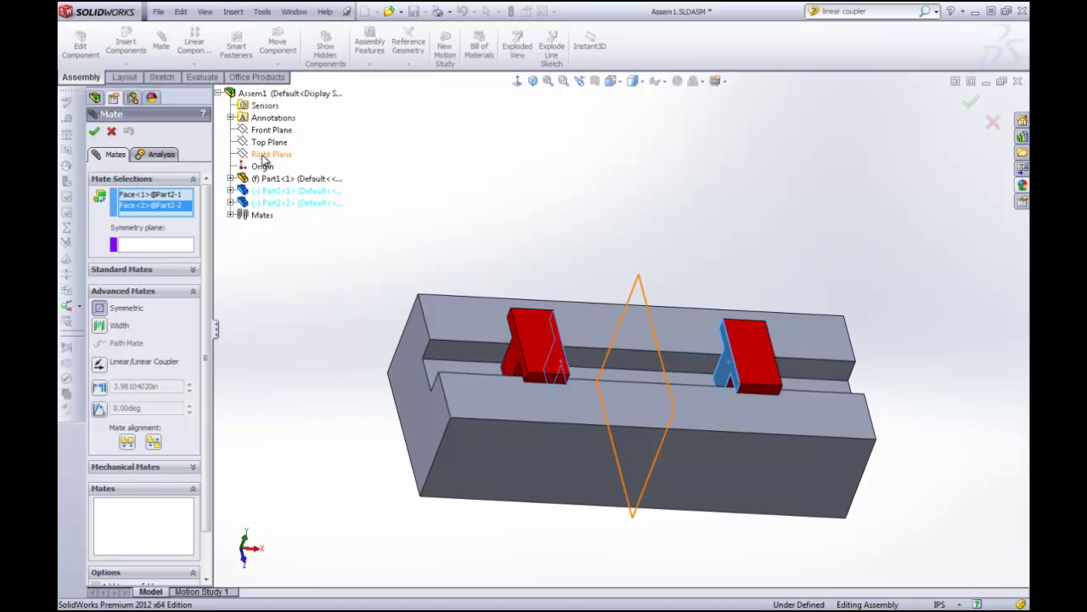
left_click(264, 159)
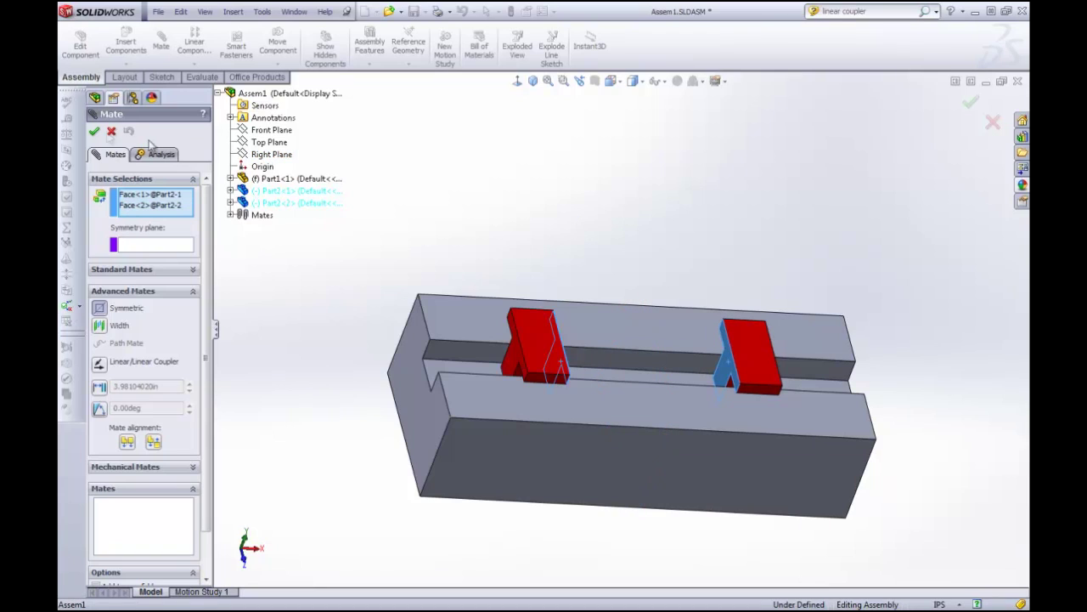
left_click(95, 132)
left_click(156, 246)
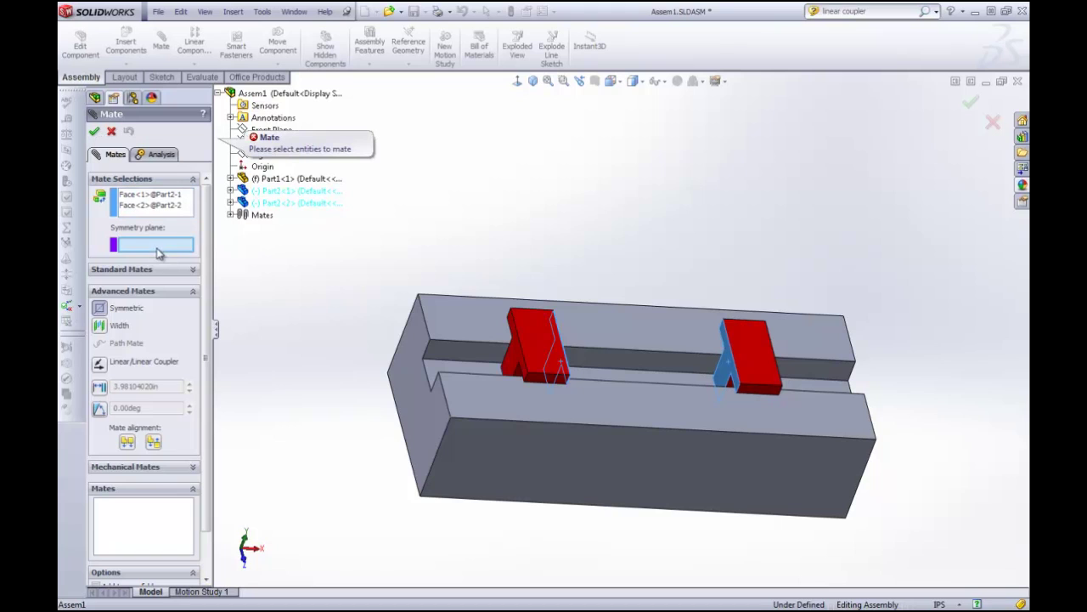
left_click(246, 156)
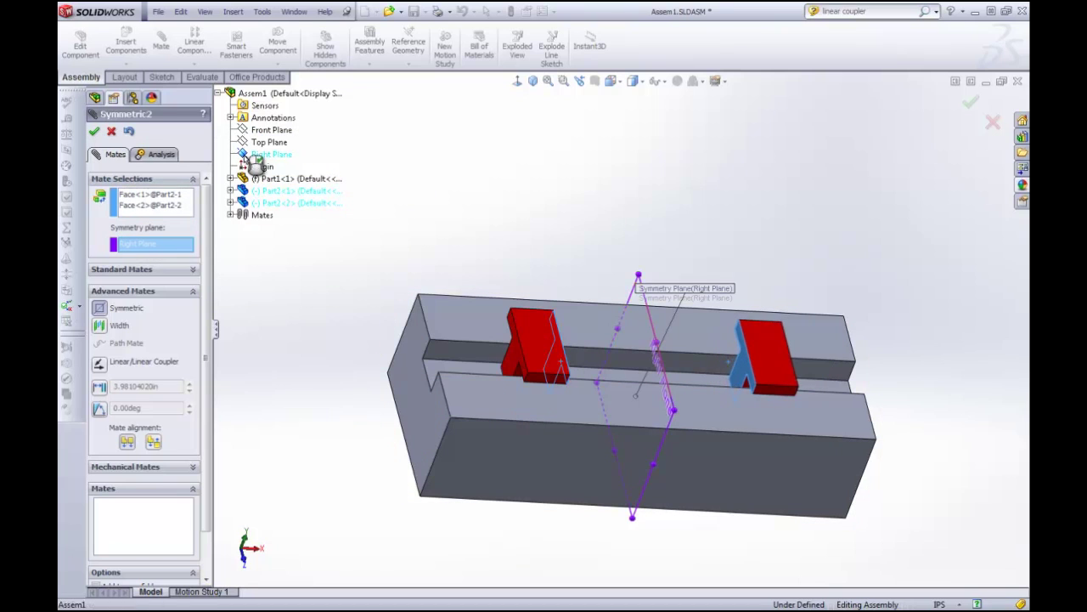
left_click(95, 132)
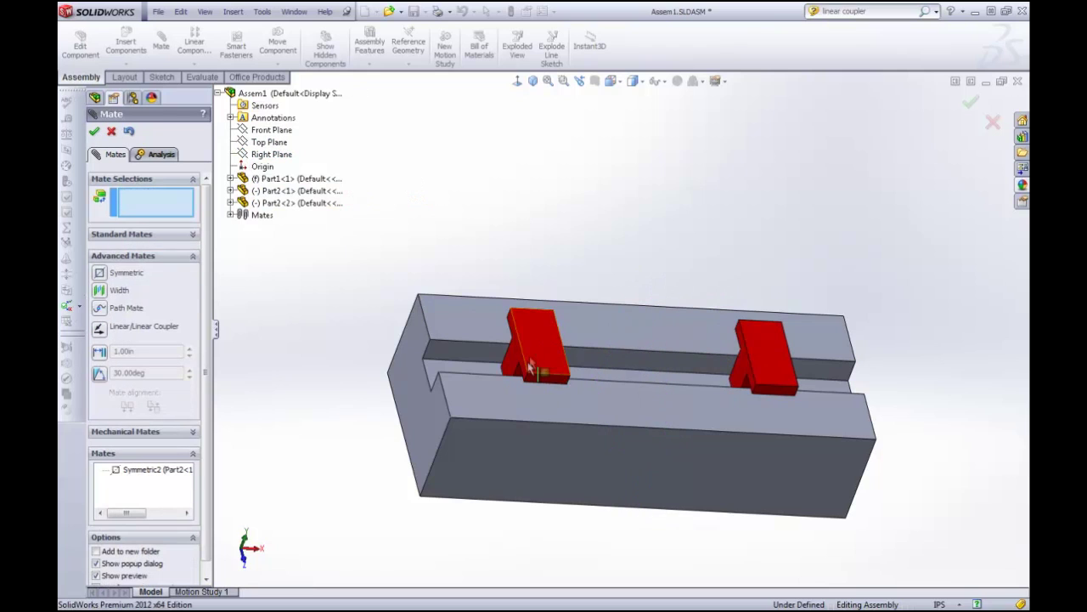
Step: Test the symmetric motion by sliding a T-block toward the slot's middle and back outward, closing the Mate command
left_click_drag(478, 361, 547, 355)
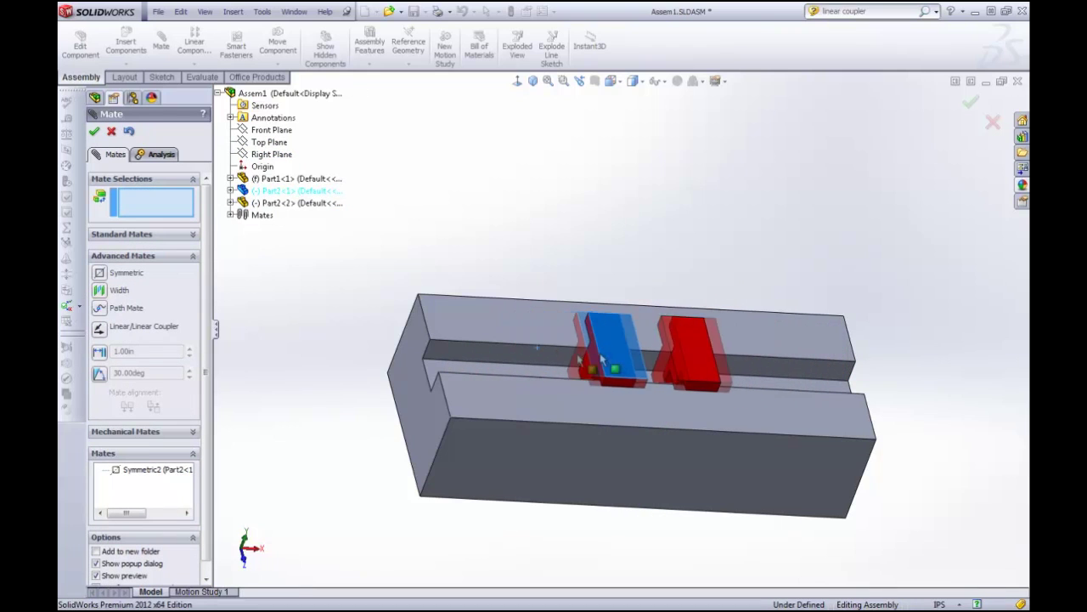
left_click_drag(601, 361, 508, 371)
left_click(95, 135)
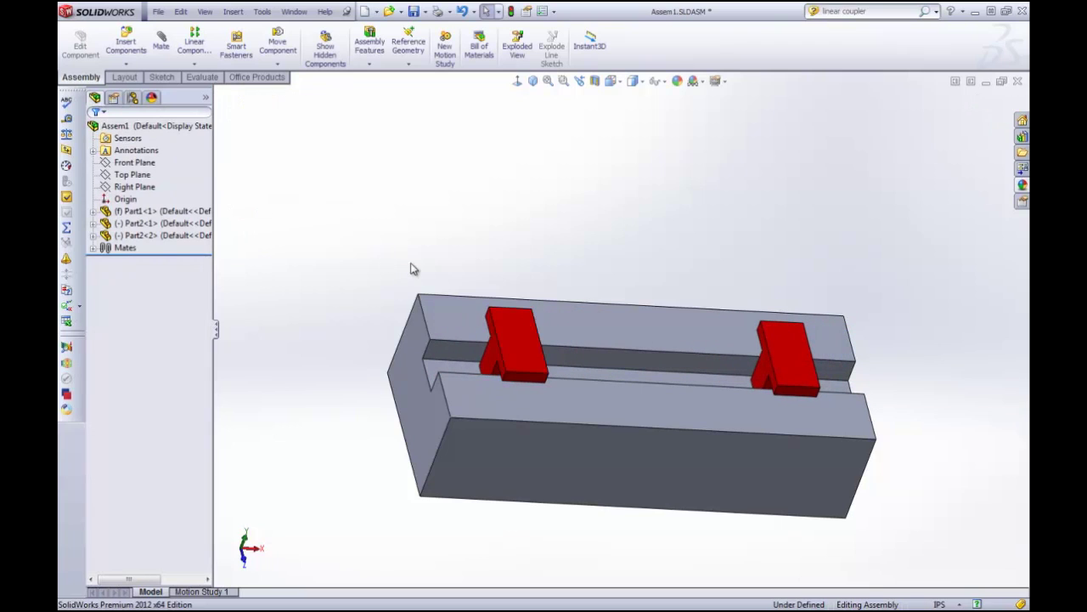
middle_click_drag(413, 267, 377, 247)
left_click_drag(510, 359, 531, 375)
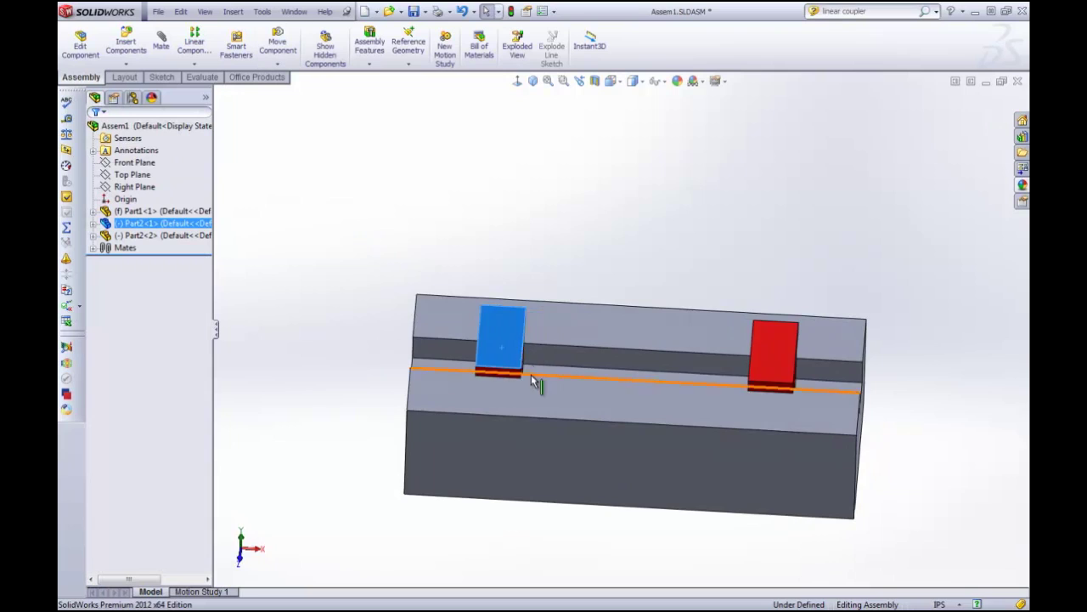
middle_click_drag(531, 375, 380, 202)
left_click(367, 160)
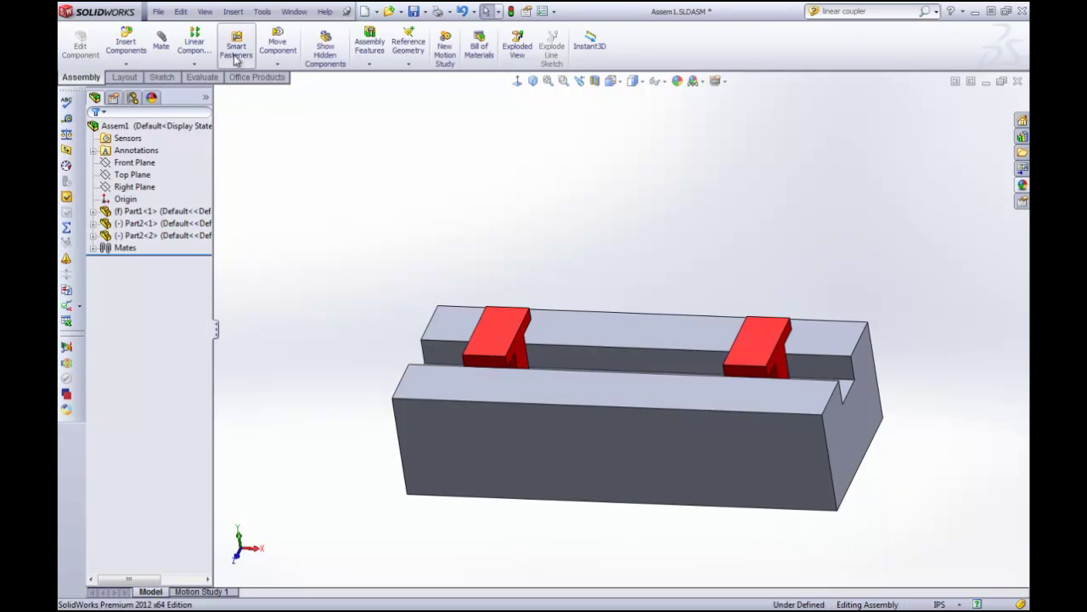
left_click(161, 42)
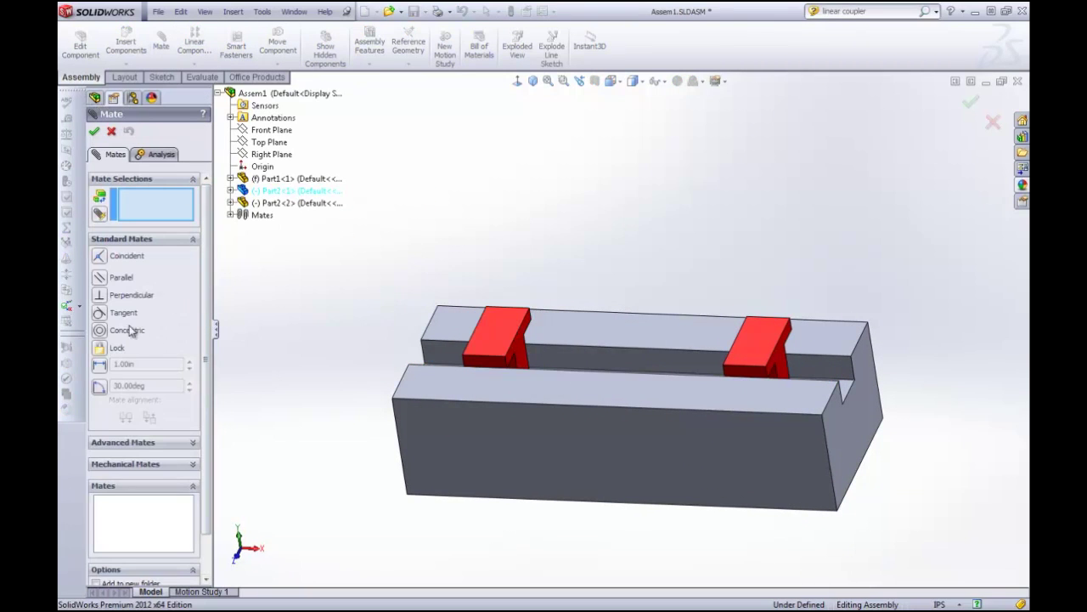
left_click(147, 443)
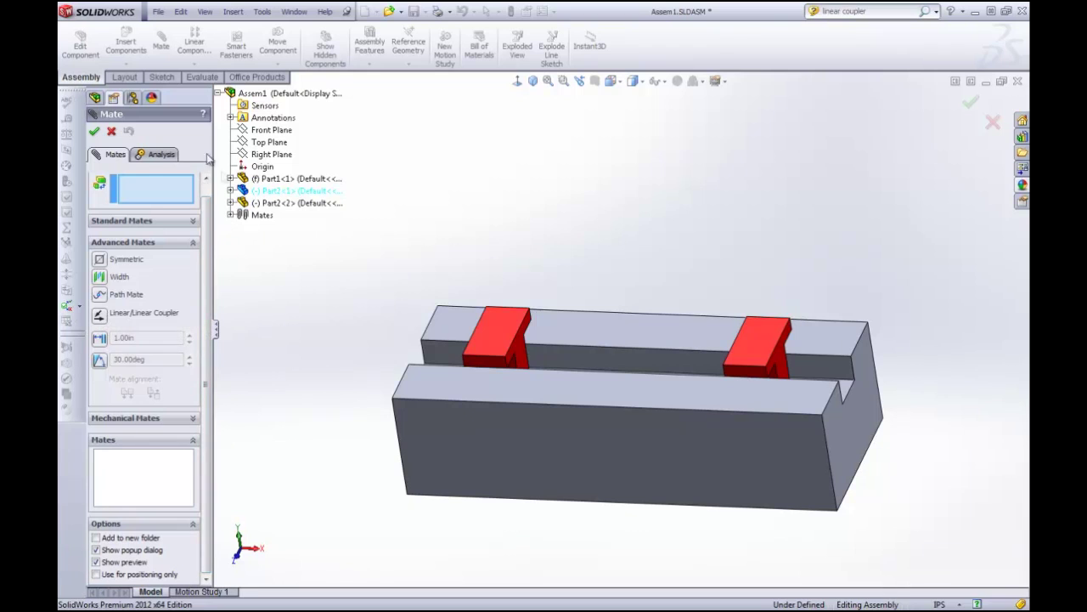
key("Escape")
Step: Delete the Symmetric mate between the two T-blocks from the assembly
left_click(94, 247)
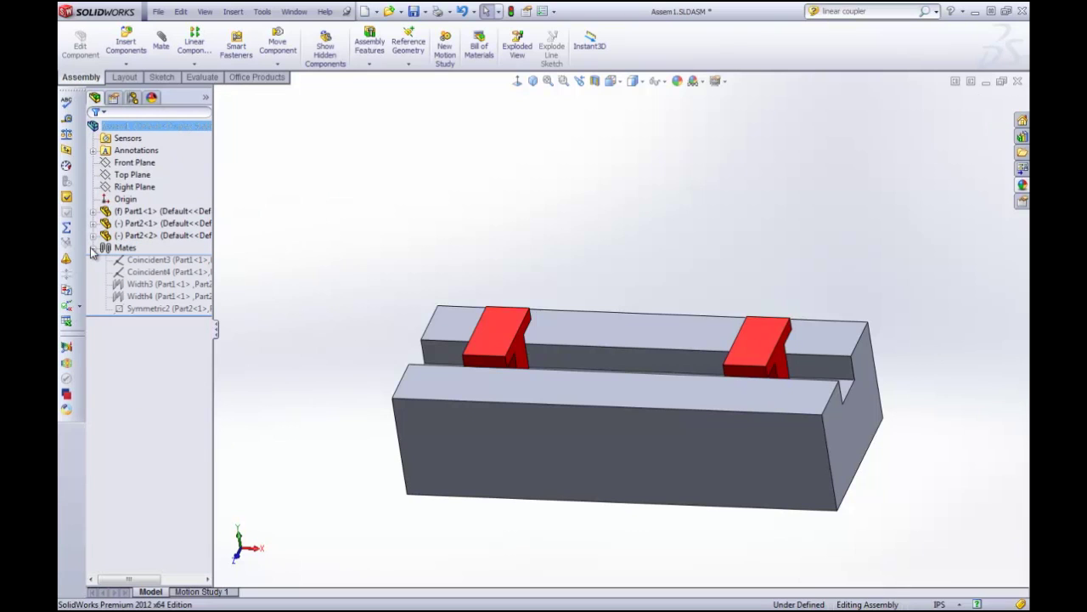
left_click(140, 308)
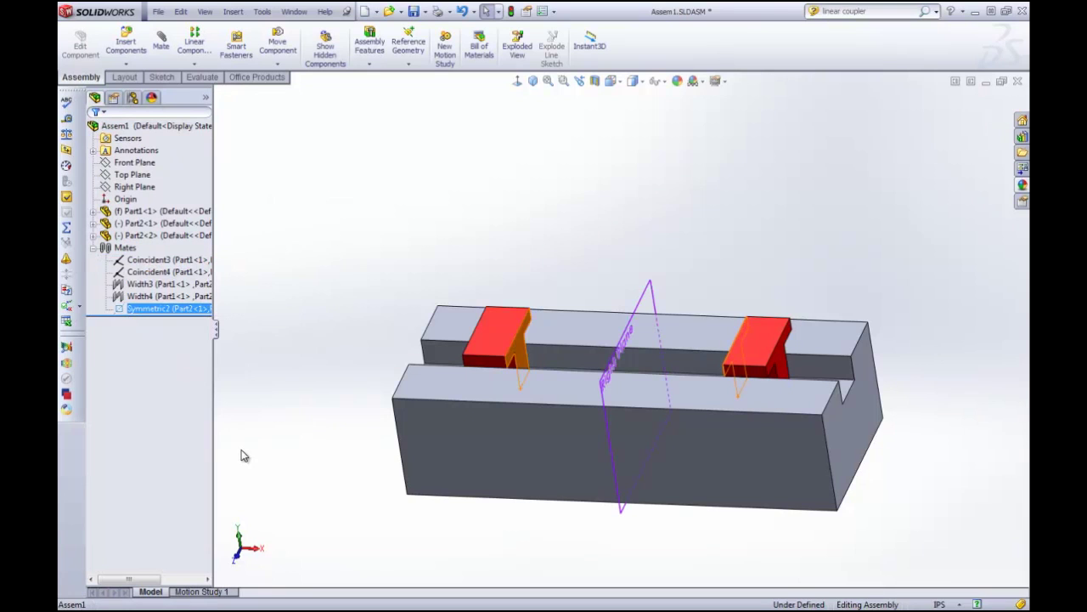
key("Delete")
key("Return")
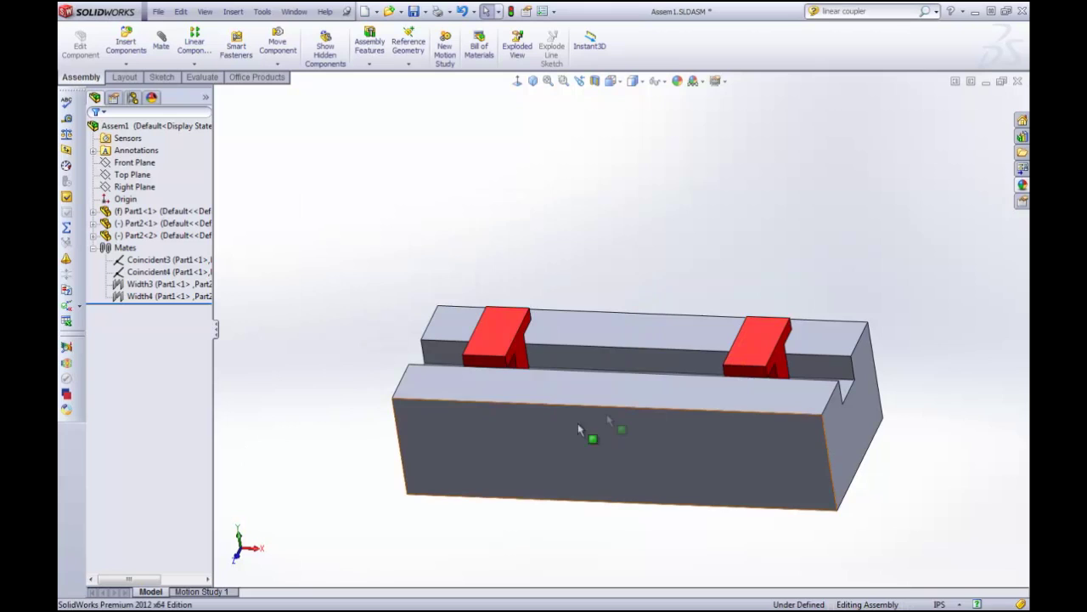
Step: Slide both T-blocks to the same end of the slot so they sit almost side by side
left_click_drag(489, 333, 435, 339)
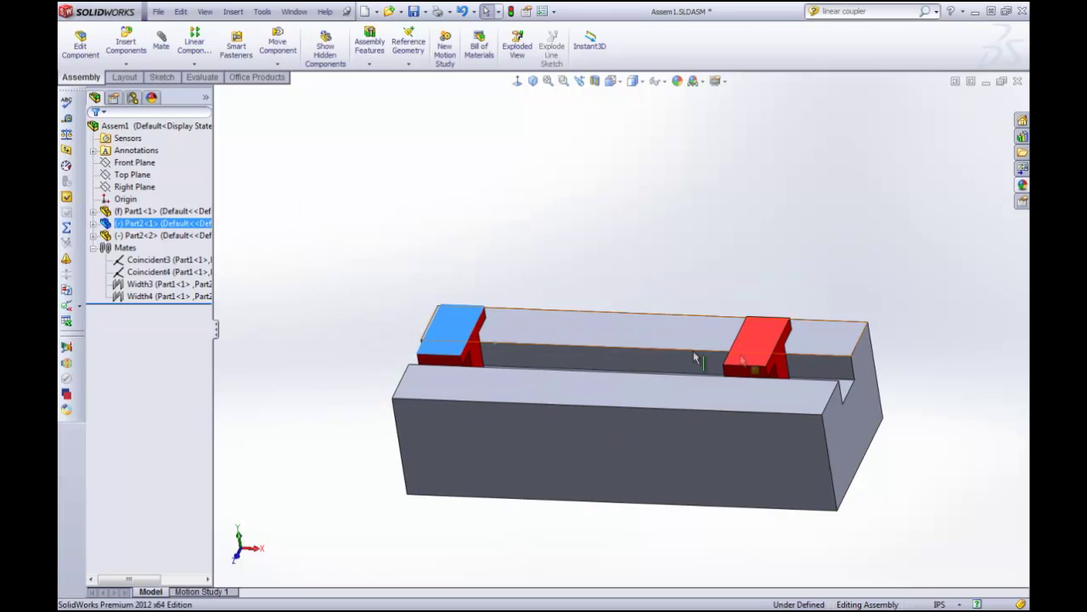
left_click_drag(730, 358, 485, 340)
scroll(501, 323, "down", 3)
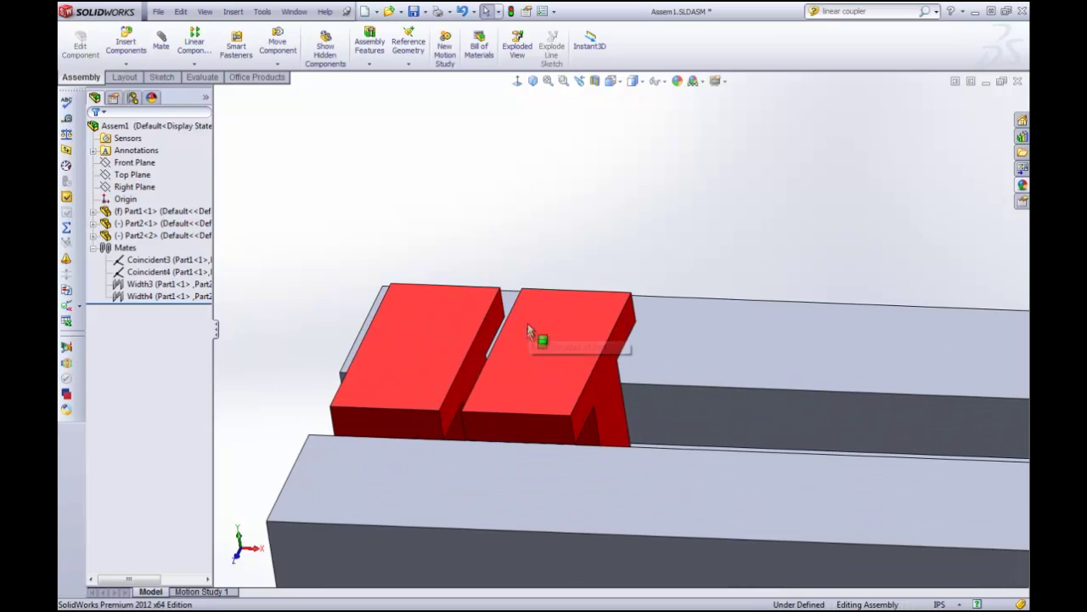
Step: Couple the matching side faces of both T-blocks with a Linear/Linear Coupler mate at a ratio of 1.00 in to 2.00 in
left_click(160, 50)
left_click(141, 443)
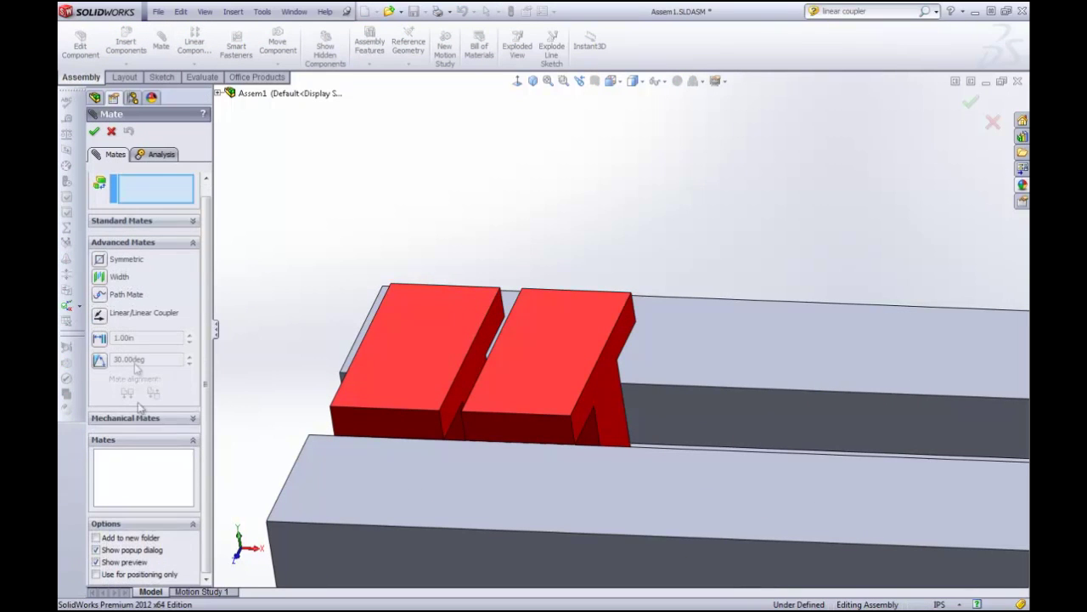
left_click(98, 313)
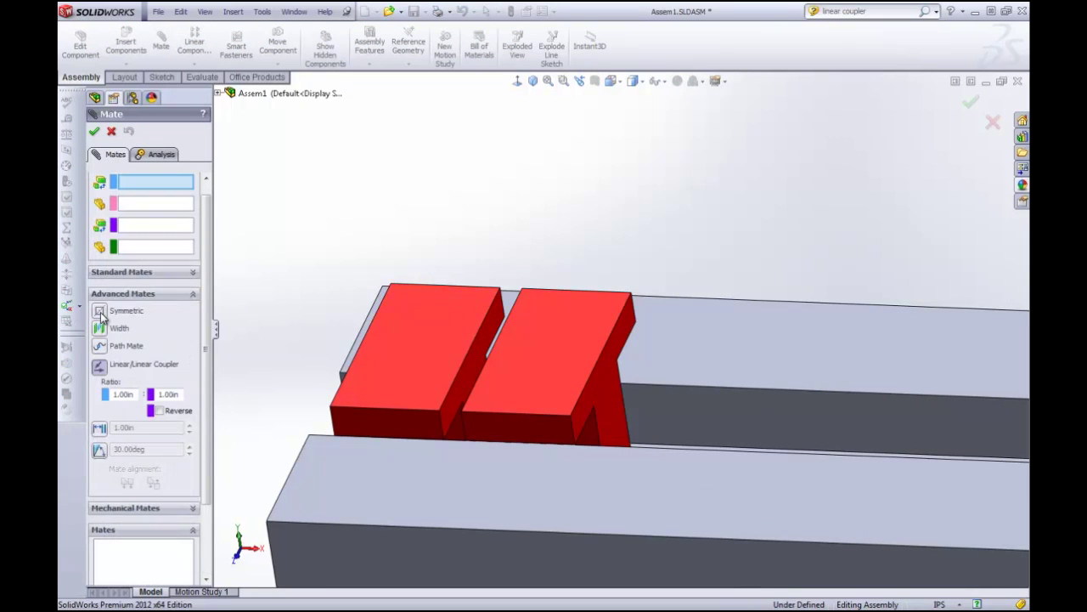
left_click(472, 367)
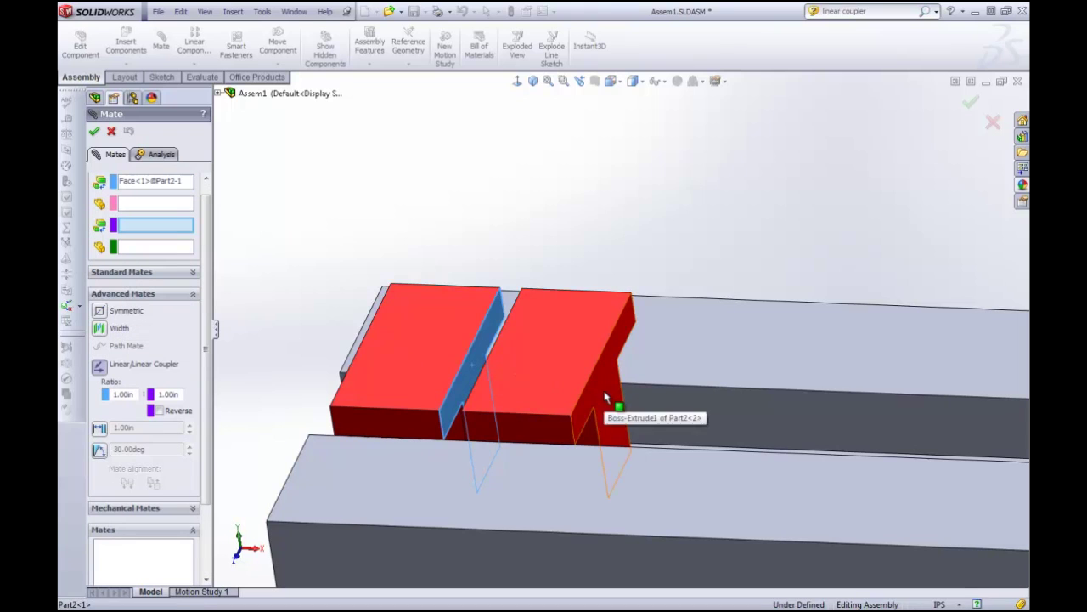
left_click(614, 400)
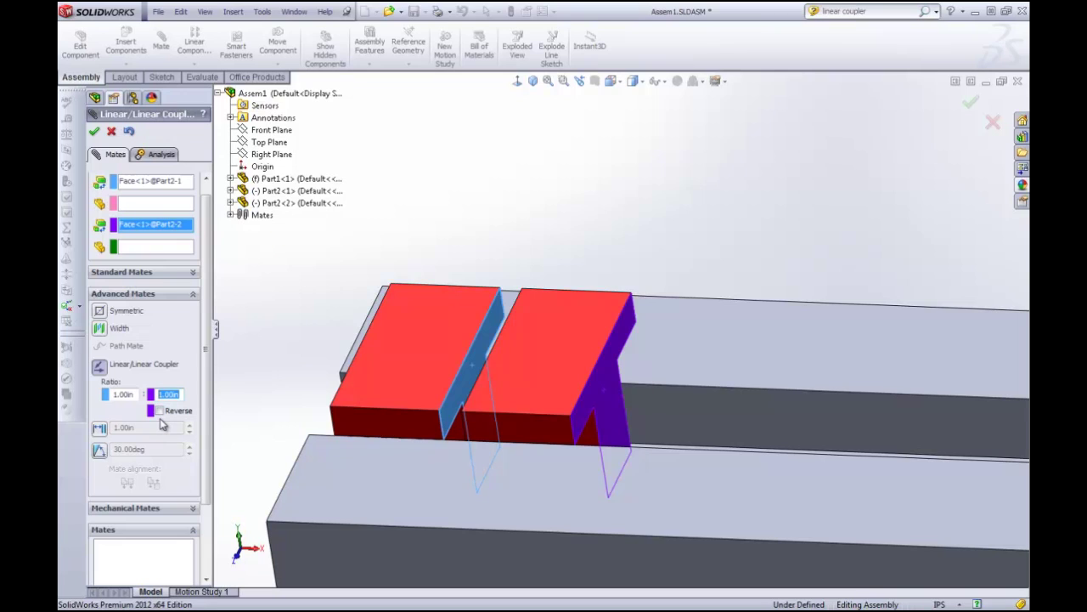
key("Return")
left_click(95, 131)
Step: Test the coupled motion by sliding a T-block along the slot toward the middle and back near the end
left_click_drag(384, 368, 660, 431)
scroll(662, 412, "down", 3)
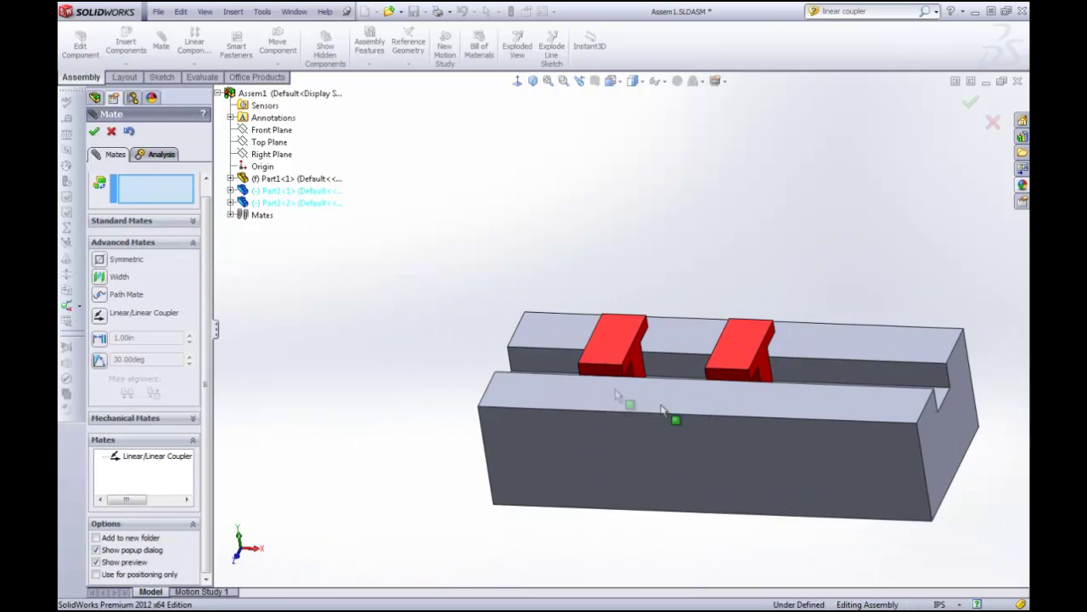
left_click_drag(620, 357, 616, 379)
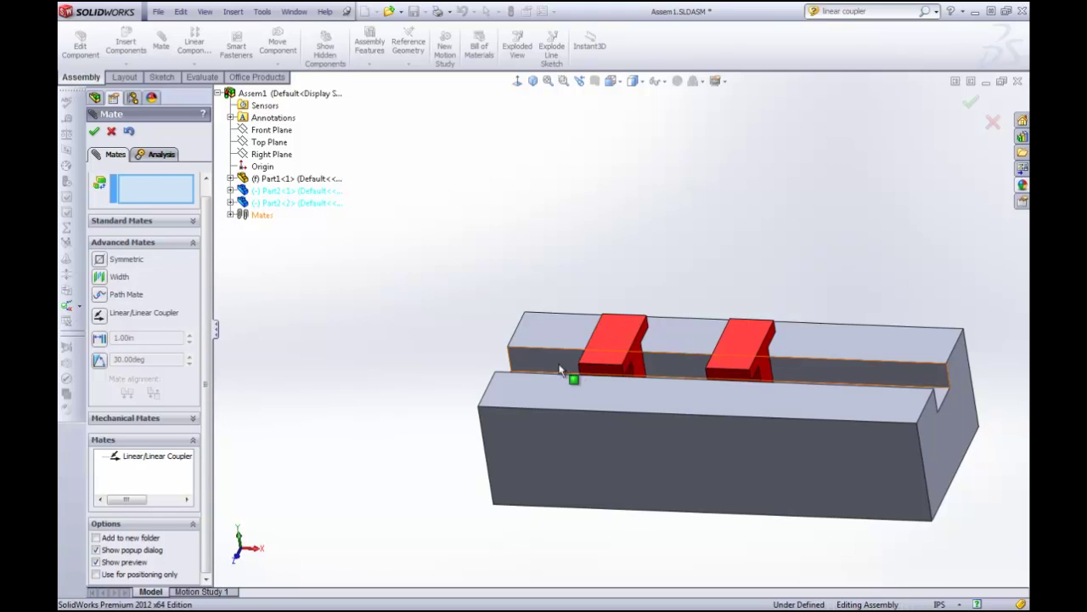
middle_click_drag(570, 376, 599, 355)
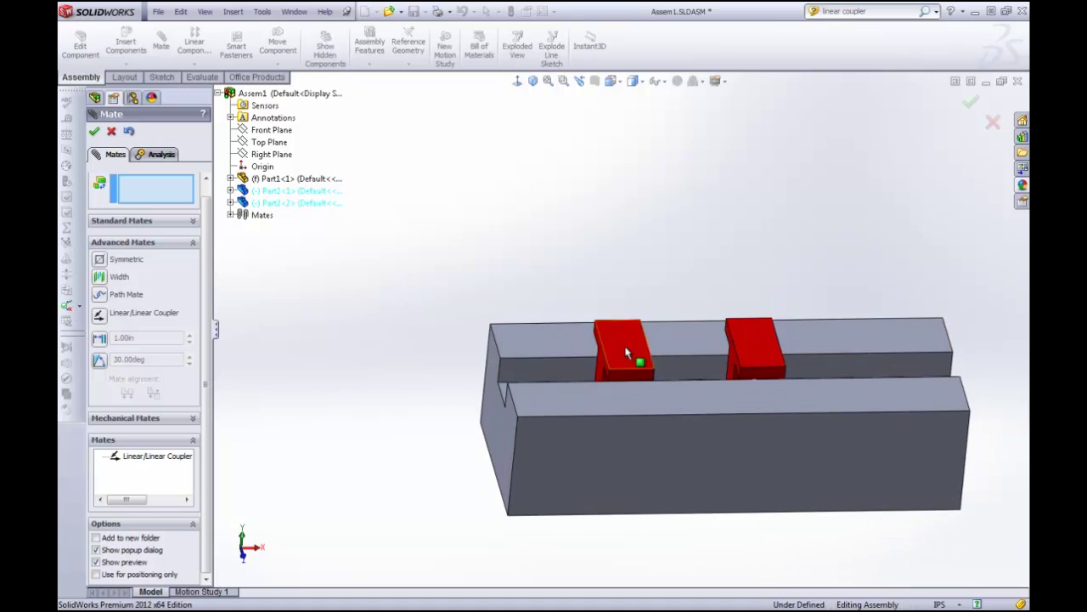
left_click_drag(633, 356, 523, 356)
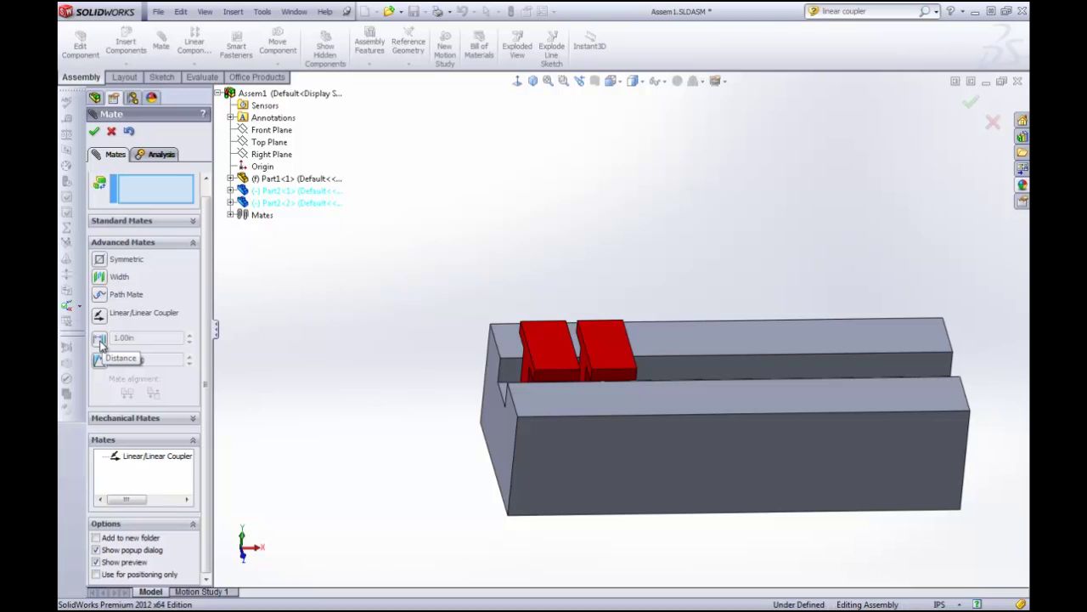
Step: Add a limit distance mate of 1.00 in, maximum 2.00 in and minimum 0.50 in, between the end T-block's side face and the base's end face
left_click(101, 342)
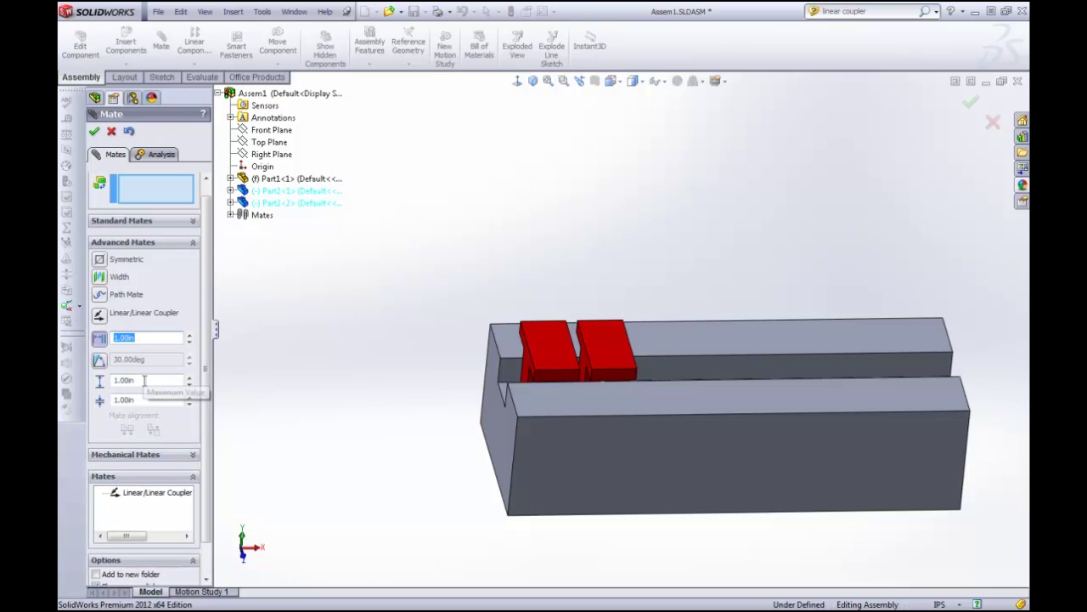
left_click(99, 382)
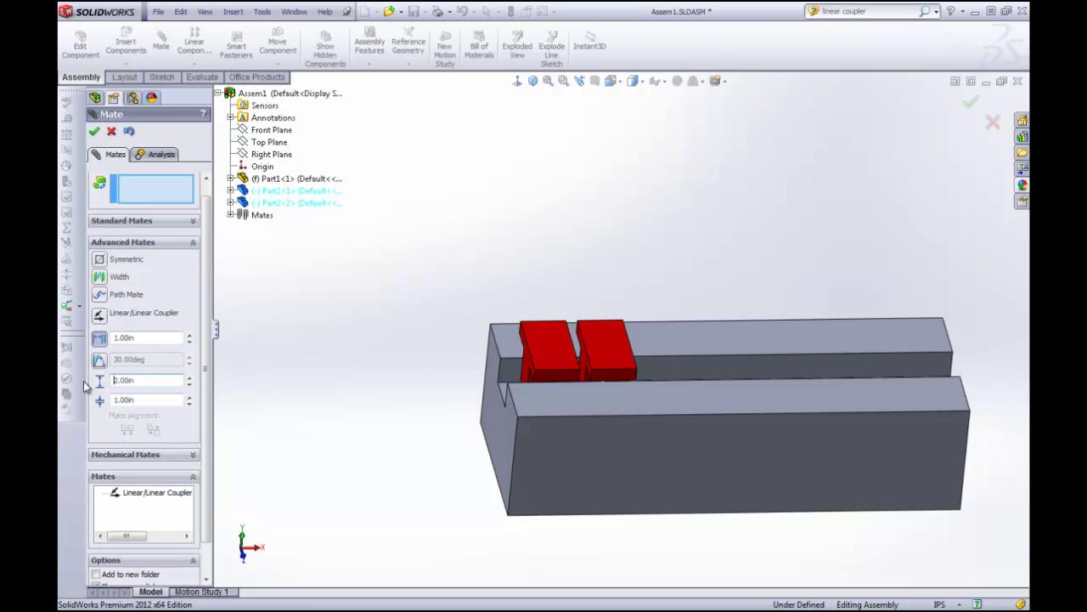
type(".5")
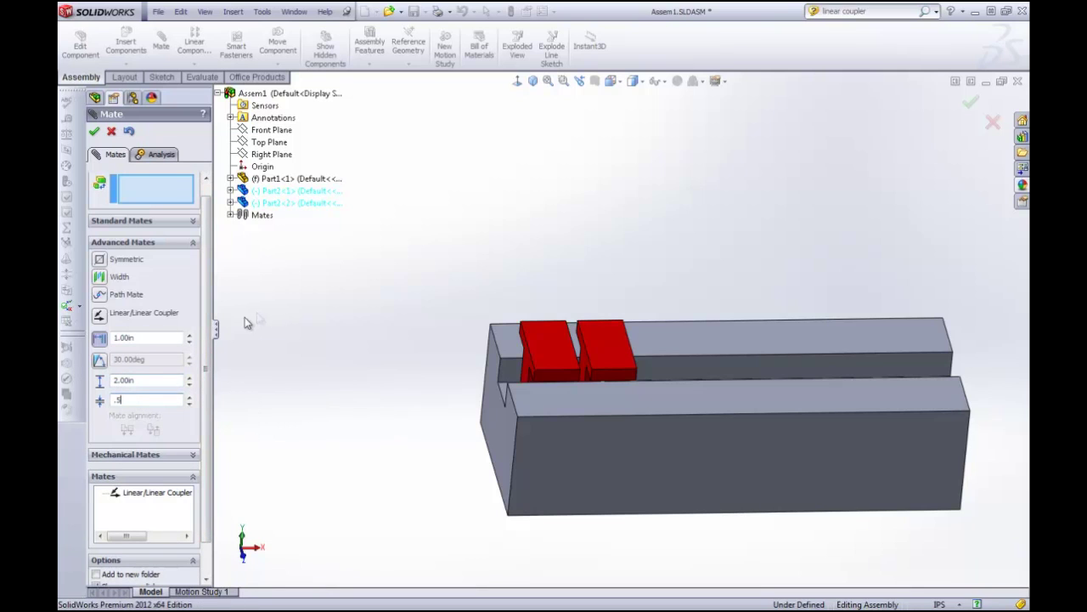
middle_click_drag(368, 364, 435, 345)
left_click(615, 361)
left_click(563, 428)
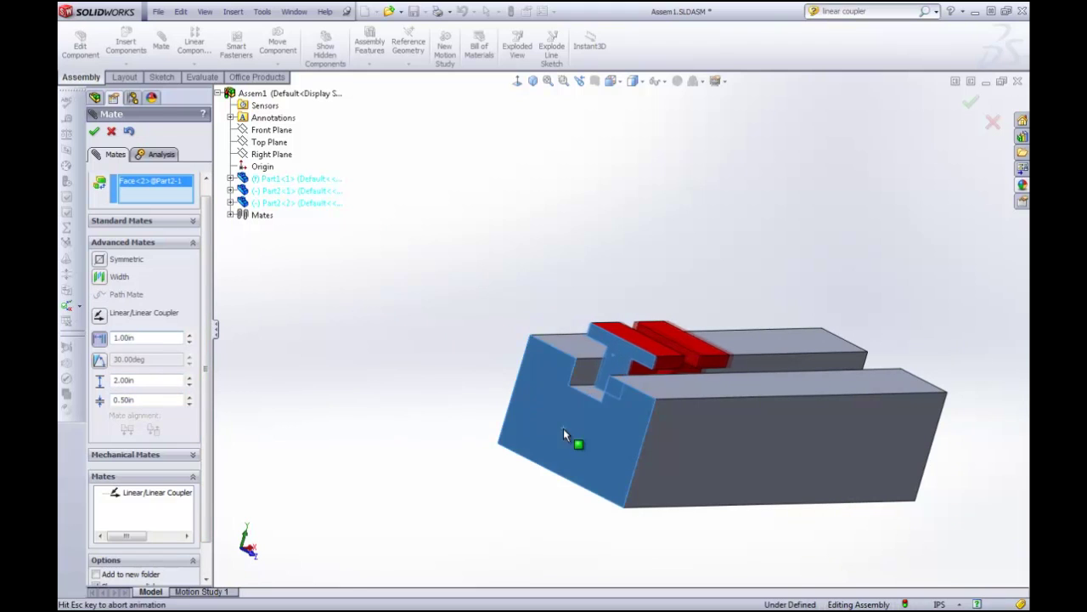
middle_click_drag(564, 428, 511, 416)
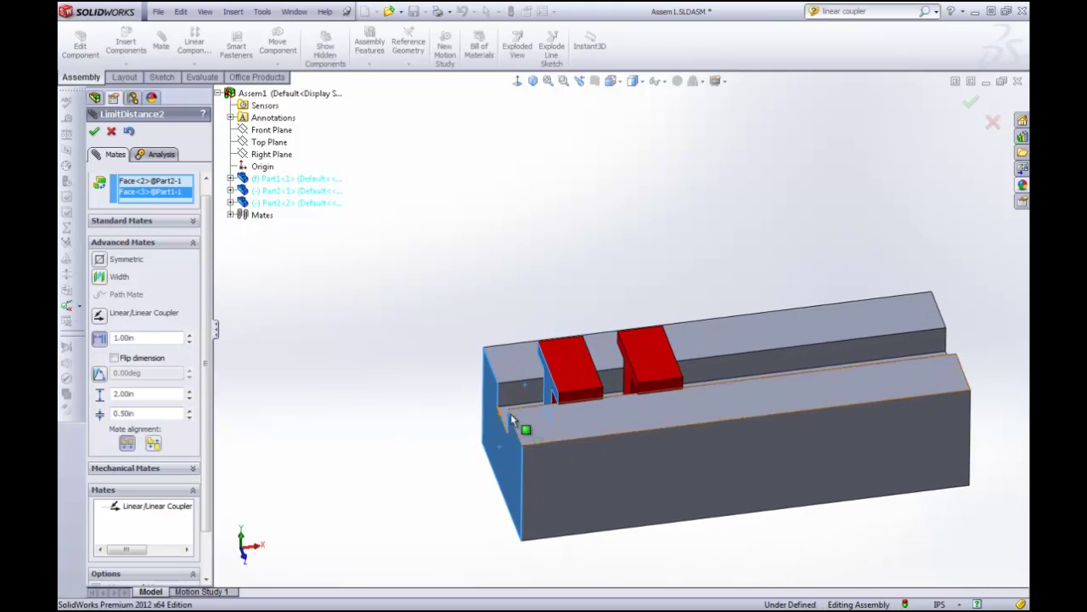
left_click(94, 131)
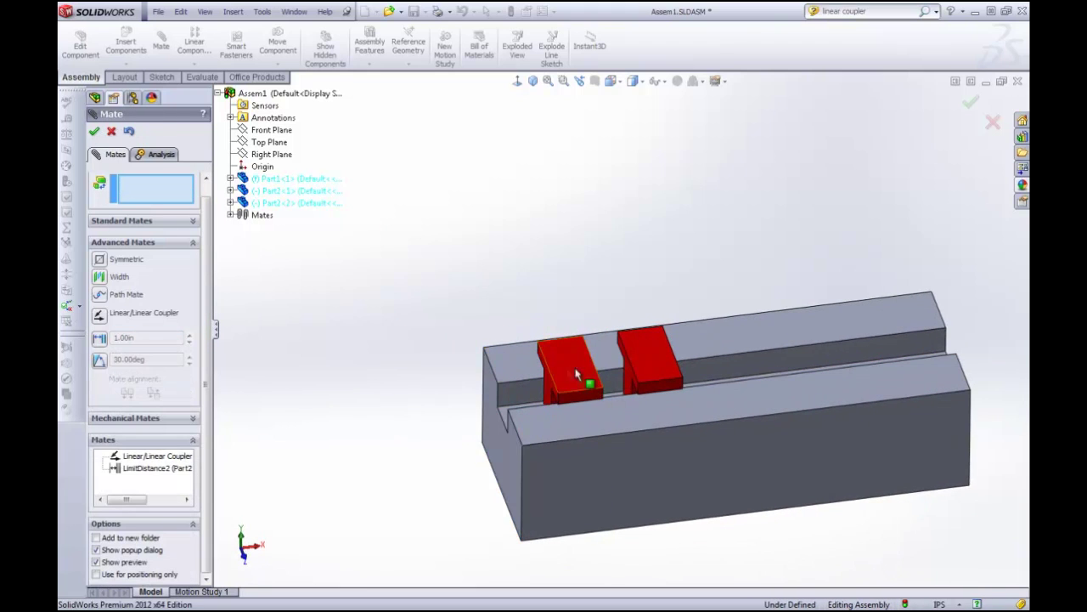
Step: Test the distance limits by sliding the end T-block back and forth along the slot, and close the Mate command
left_click_drag(576, 374, 707, 357)
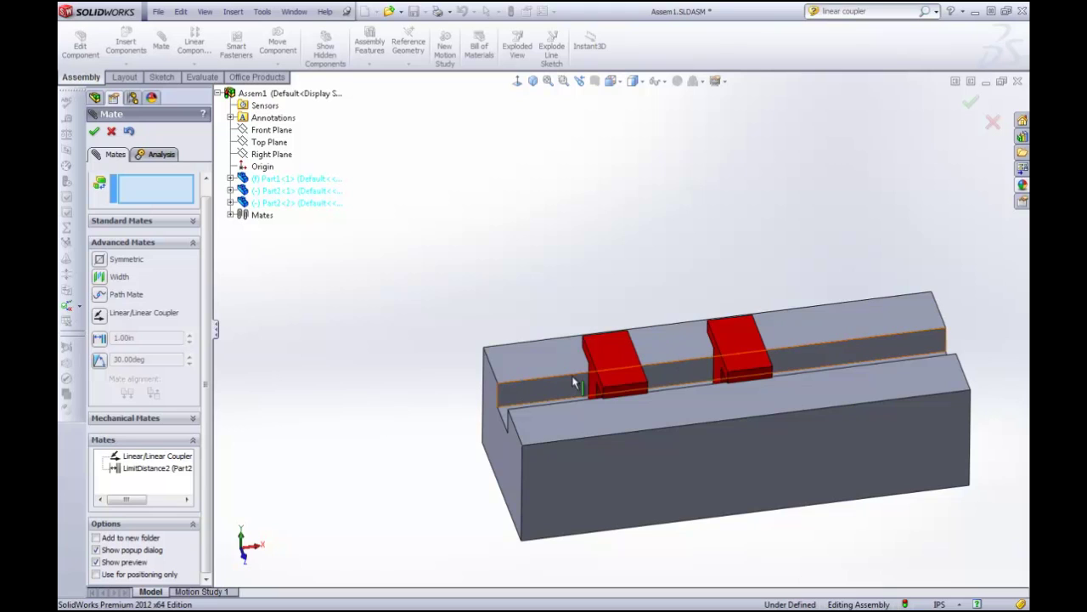
left_click_drag(610, 367, 502, 408)
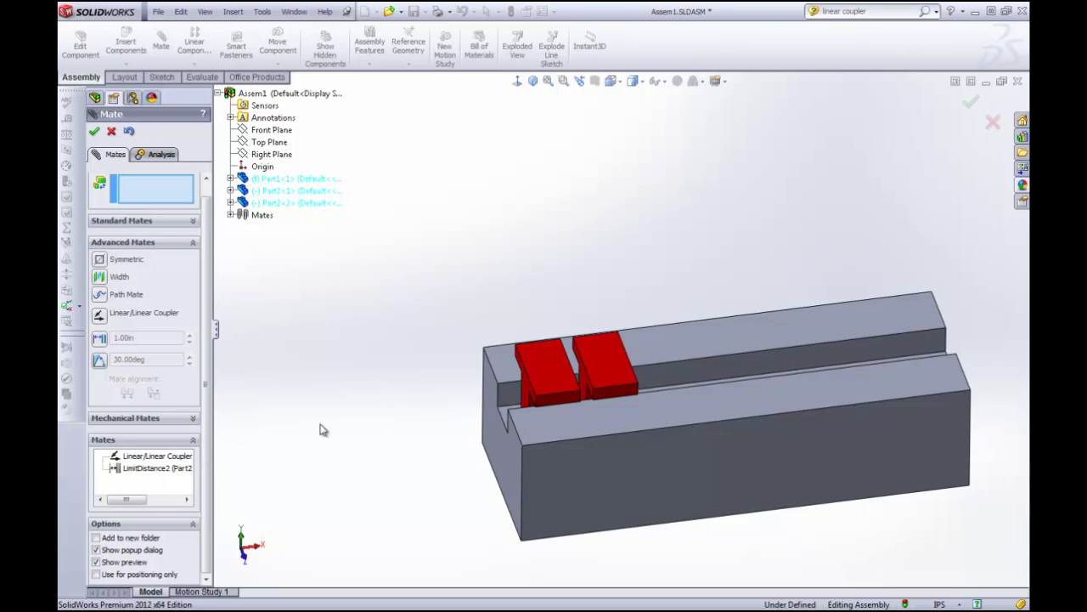
left_click_drag(548, 363, 446, 403)
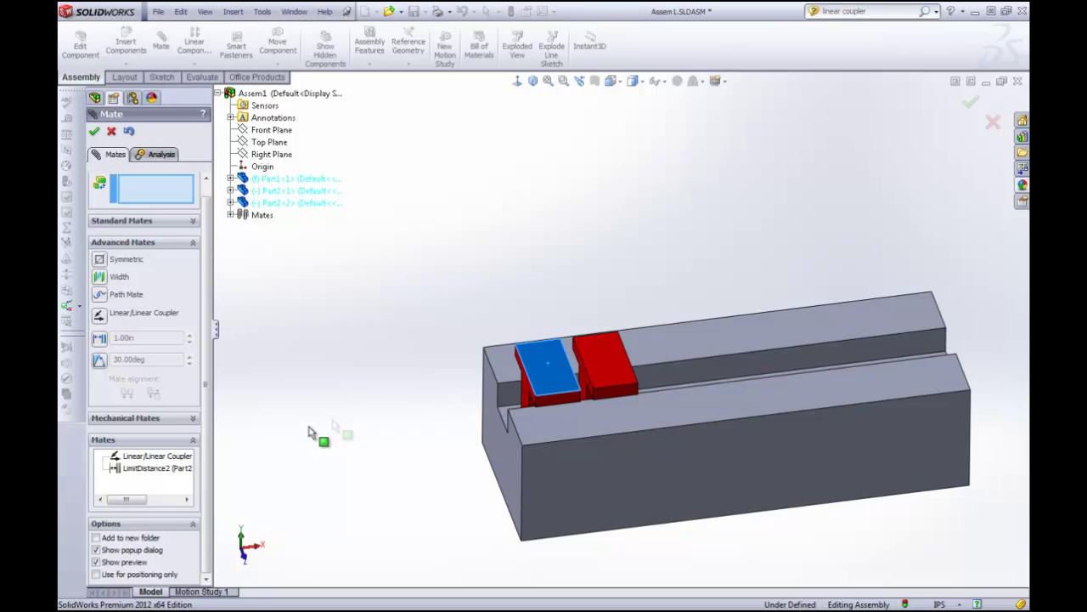
mouse_move(550, 374)
left_mouse_down()
mouse_move(779, 357)
mouse_move(433, 416)
mouse_move(718, 365)
mouse_move(594, 372)
mouse_move(480, 404)
mouse_move(562, 371)
left_mouse_up()
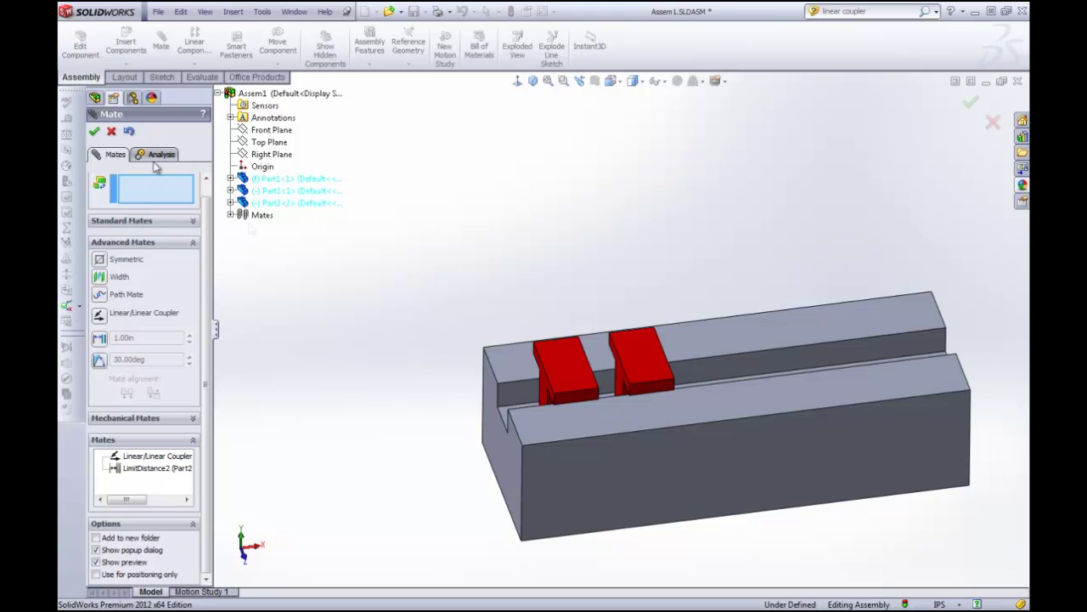
left_click(95, 135)
Step: Save the assembly and place a third copy of the T-block floating above the base
scroll(473, 341, "up", 5)
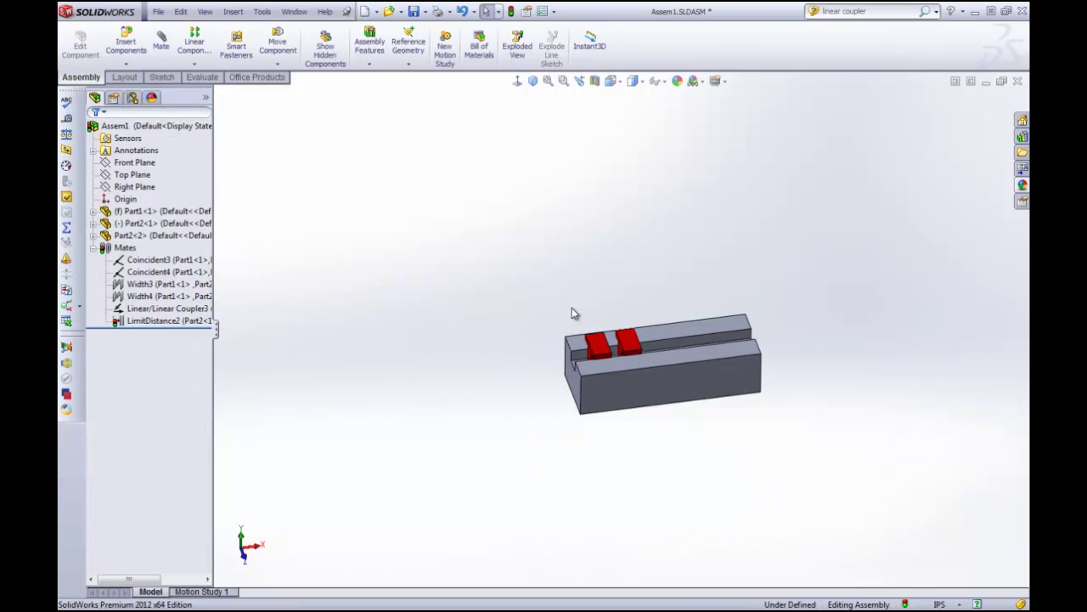
key("ctrl+s")
scroll(595, 332, "down", 6)
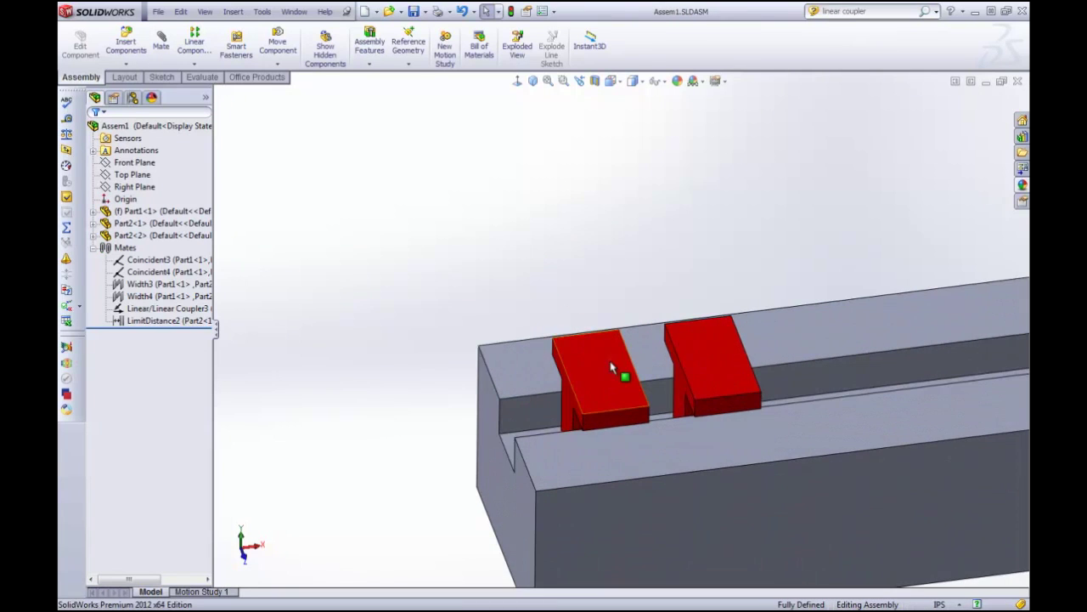
left_click_drag(610, 376, 536, 231, "ctrl")
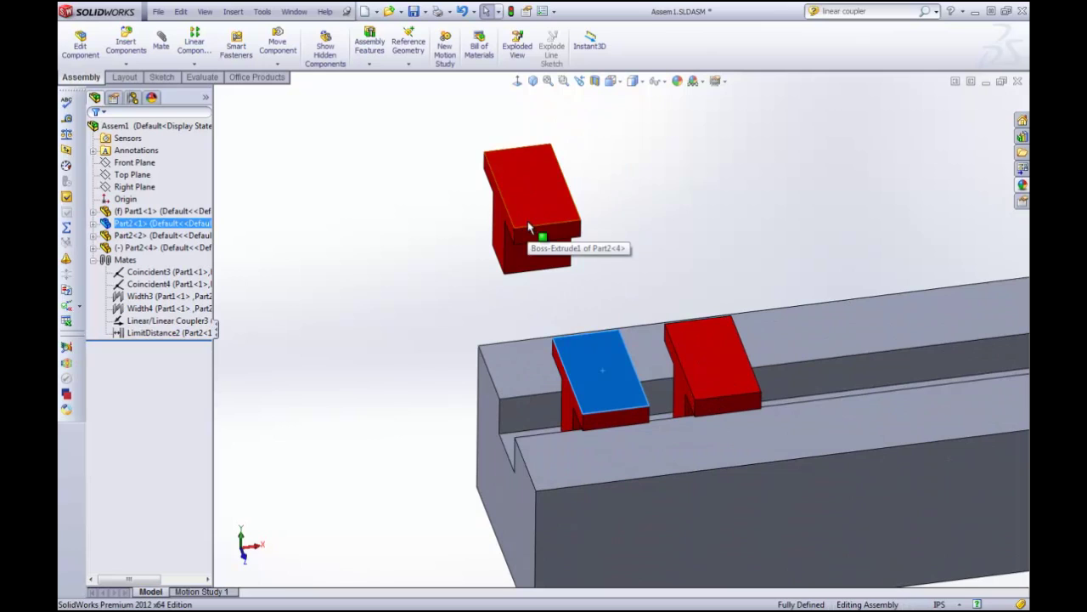
scroll(618, 232, "up", 3)
middle_click_drag(681, 292, 611, 301)
left_click(533, 253)
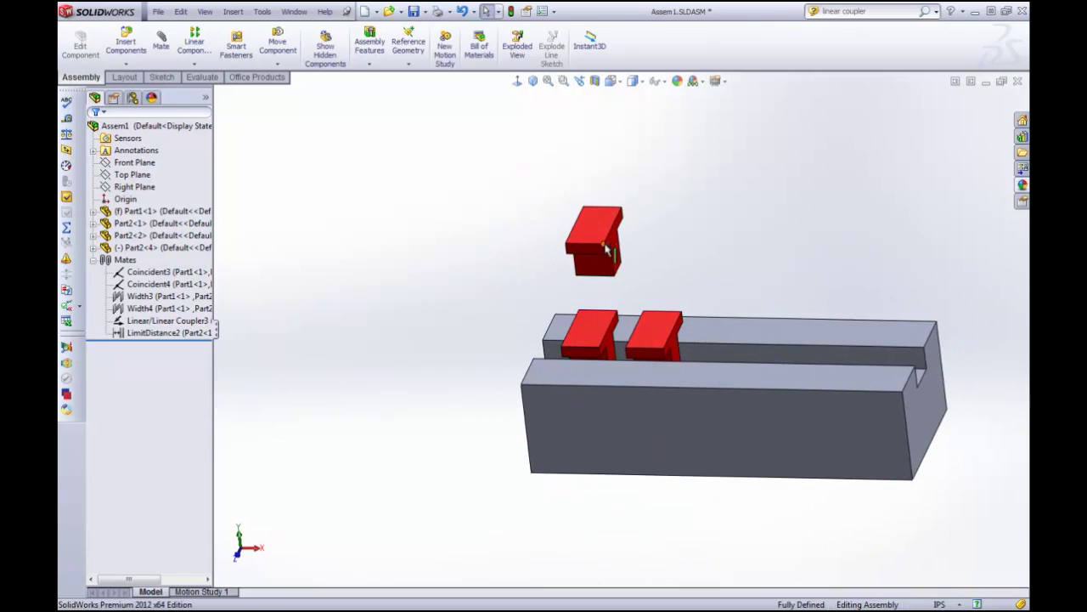
Step: Start a 3D sketch in the assembly and draw a large open spline that loops freely around the base through five points
left_click(161, 77)
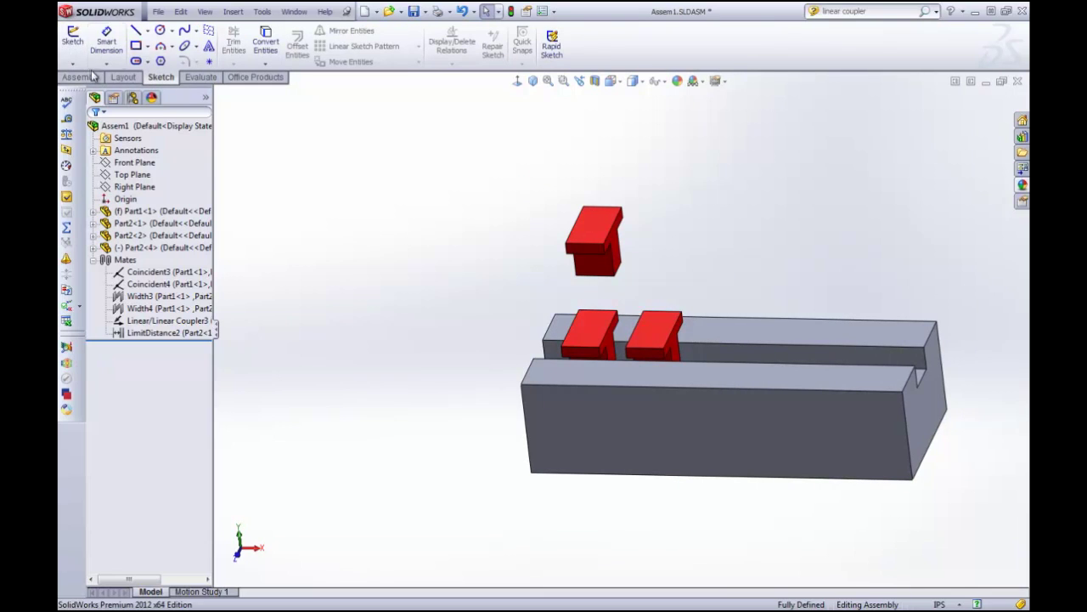
left_click(78, 66)
left_click(100, 90)
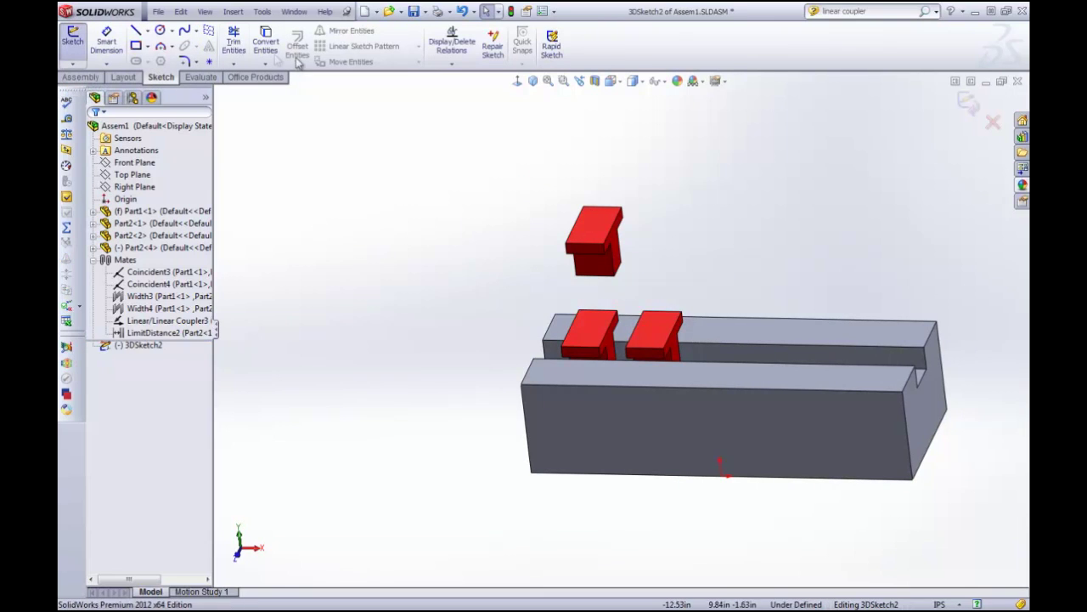
left_click(185, 32)
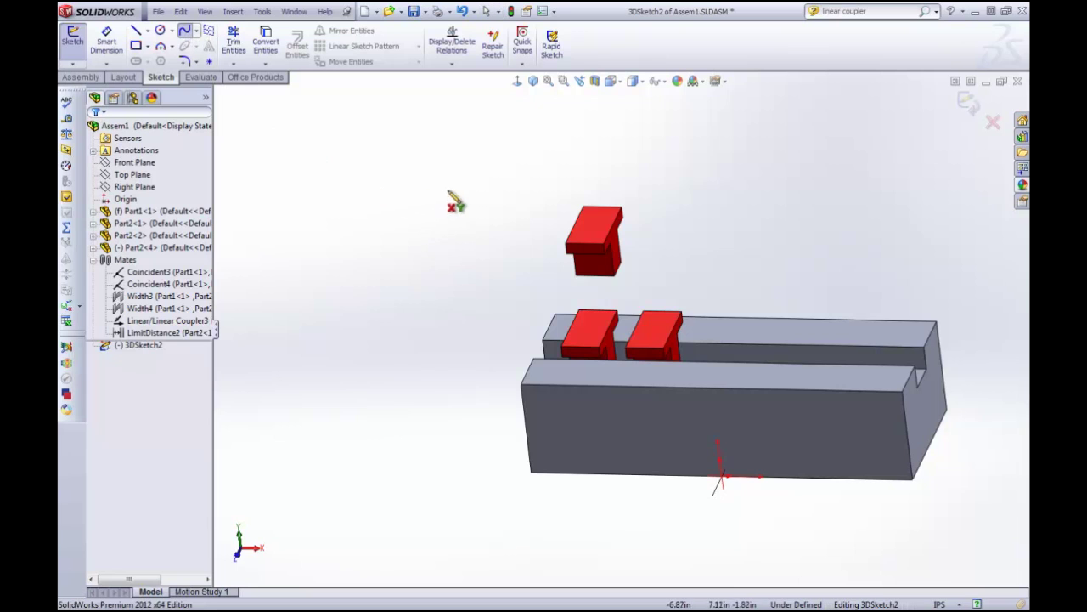
middle_click_drag(454, 202, 463, 271)
scroll(465, 274, "up", 3)
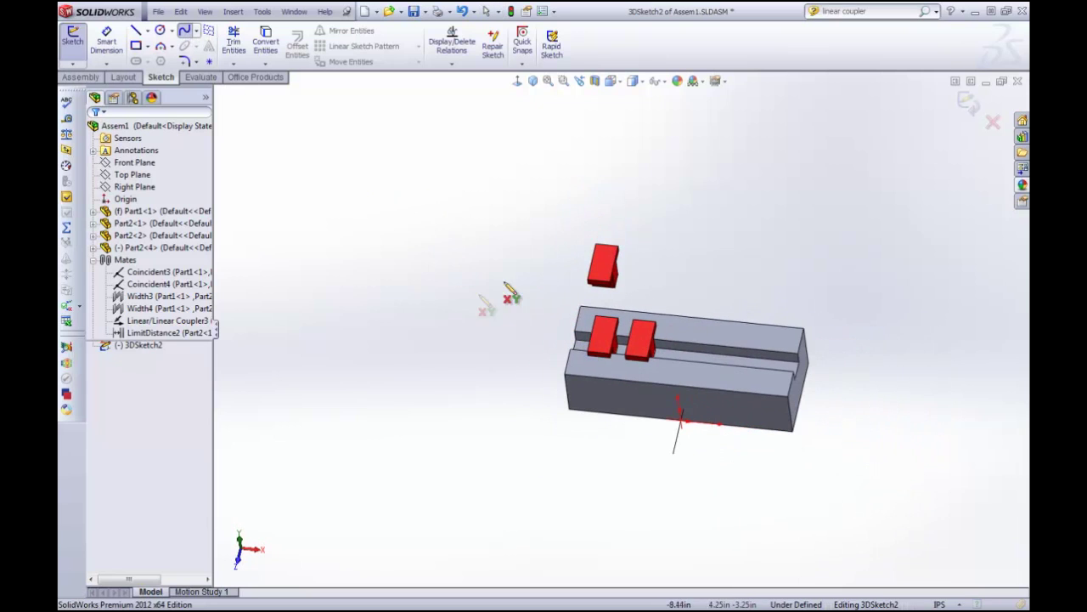
left_click(458, 313)
left_click(690, 142)
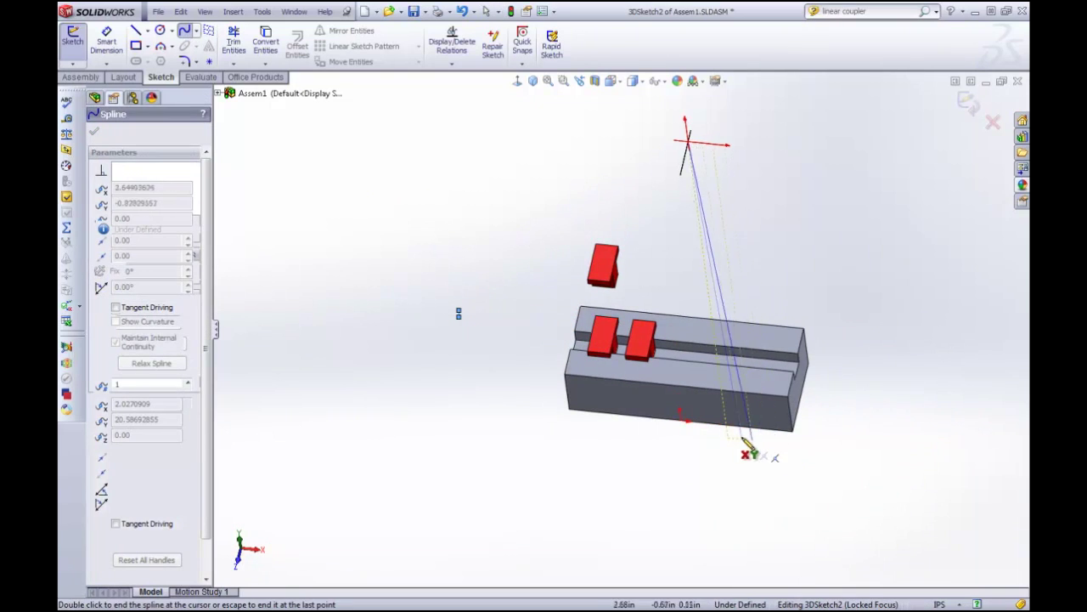
left_click(643, 497)
left_click(468, 228)
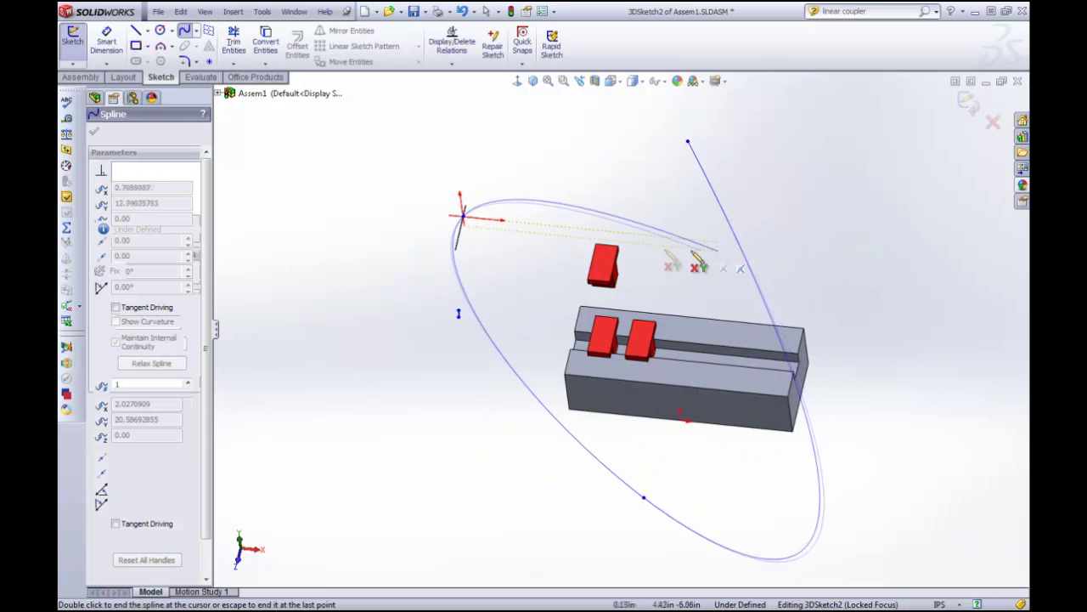
left_click(652, 259)
middle_click_drag(667, 248, 663, 207)
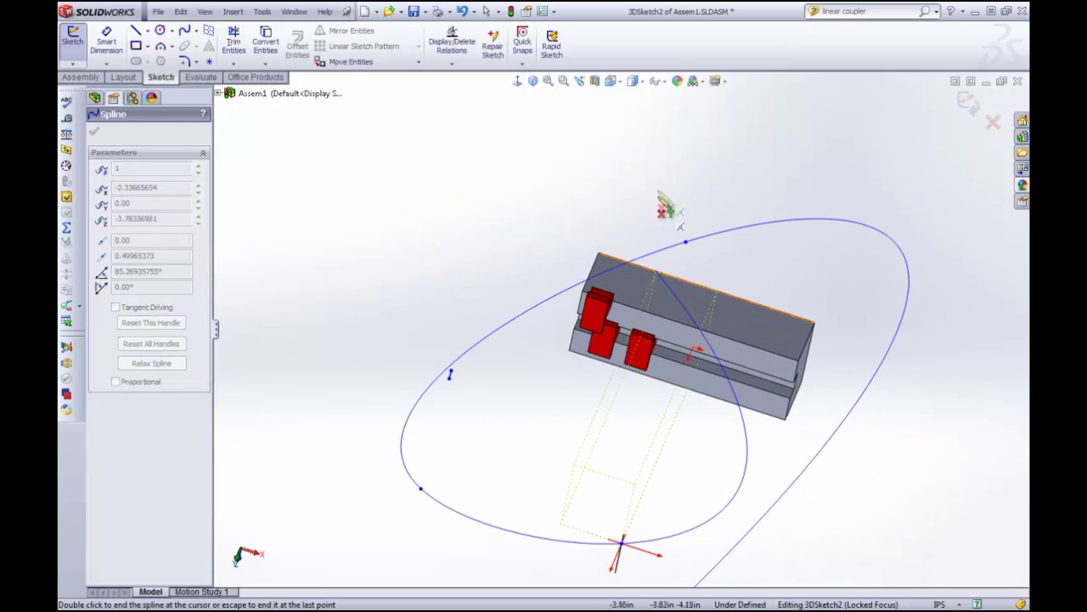
double_click(660, 182)
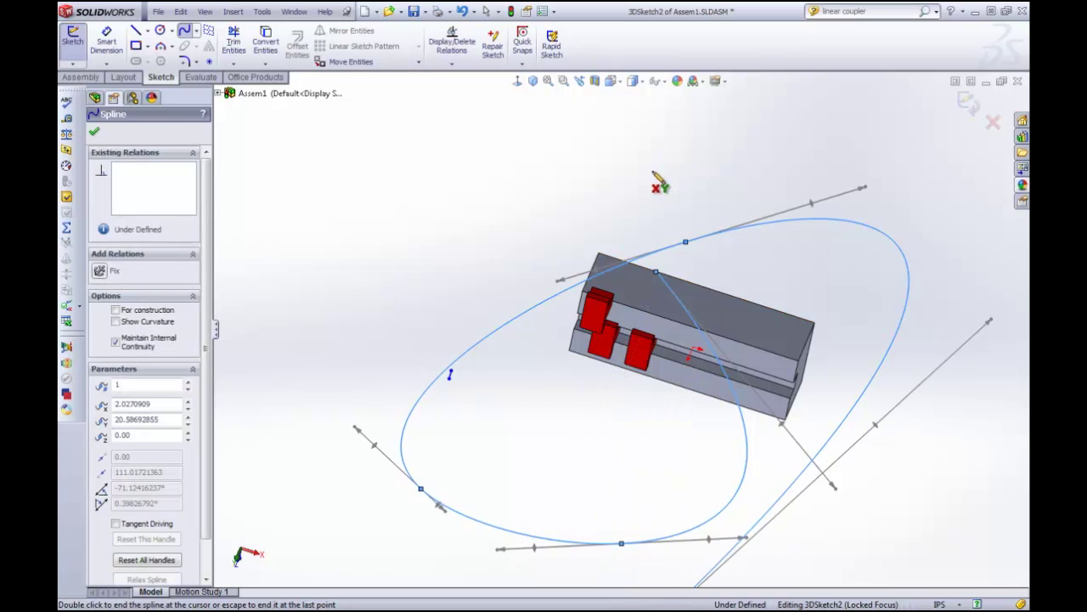
key("Escape")
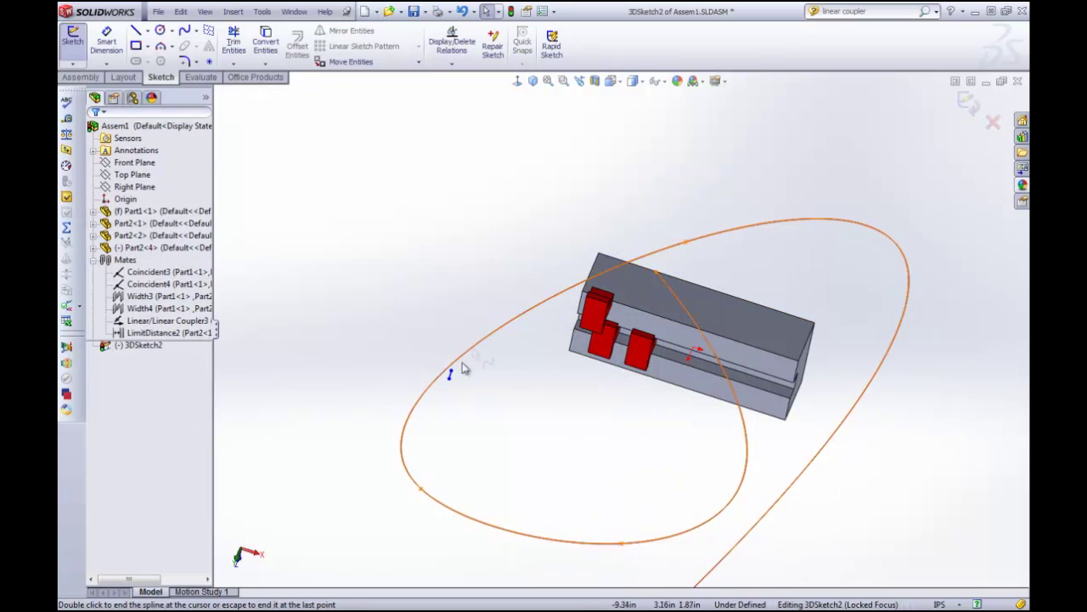
Step: Delete the stray short spline beside the looping curve and exit the 3D sketch
left_click(451, 373)
key("Delete")
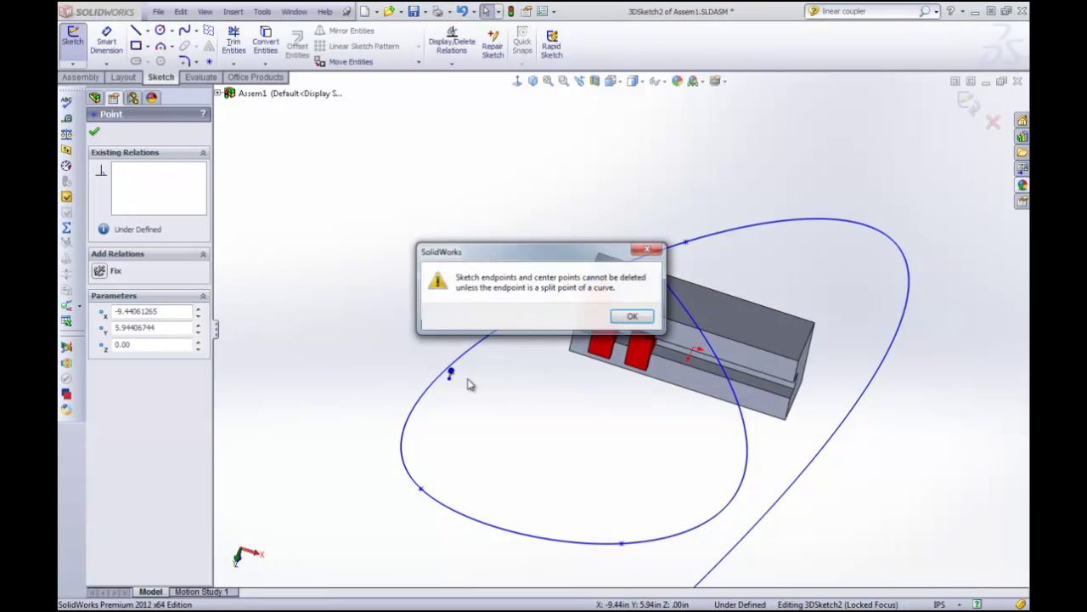
key("Return")
scroll(466, 402, "down", 8)
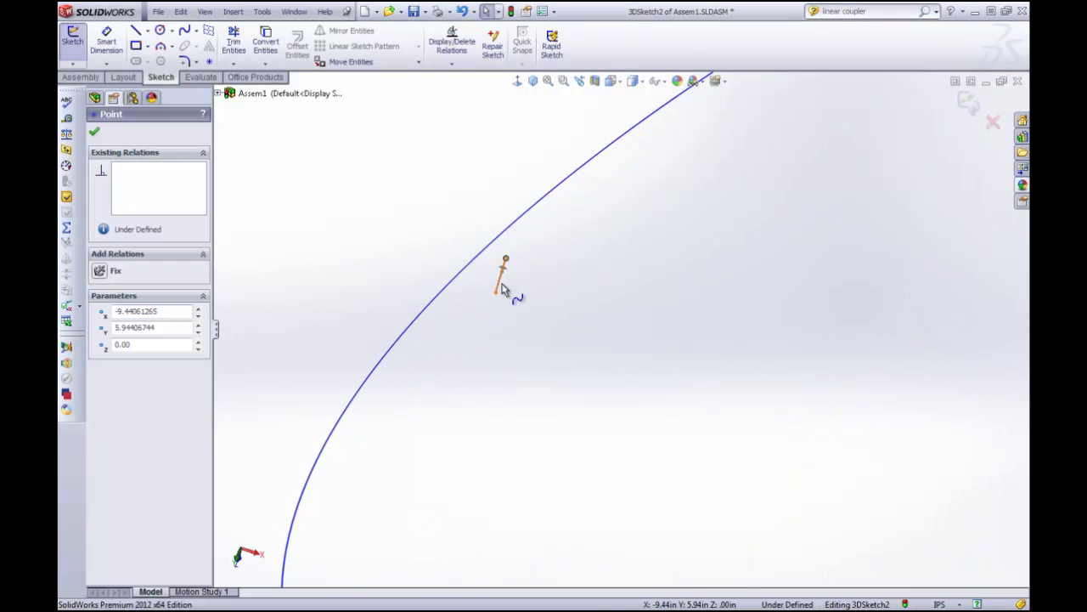
left_click(503, 289)
key("Delete")
scroll(629, 320, "up", 1)
scroll(633, 325, "up", 5)
mouse_move(685, 384)
middle_mouse_down()
mouse_move(612, 206)
mouse_move(543, 224)
mouse_move(590, 165)
mouse_move(629, 233)
mouse_move(578, 235)
mouse_move(651, 271)
middle_mouse_up()
scroll(765, 272, "down", 5)
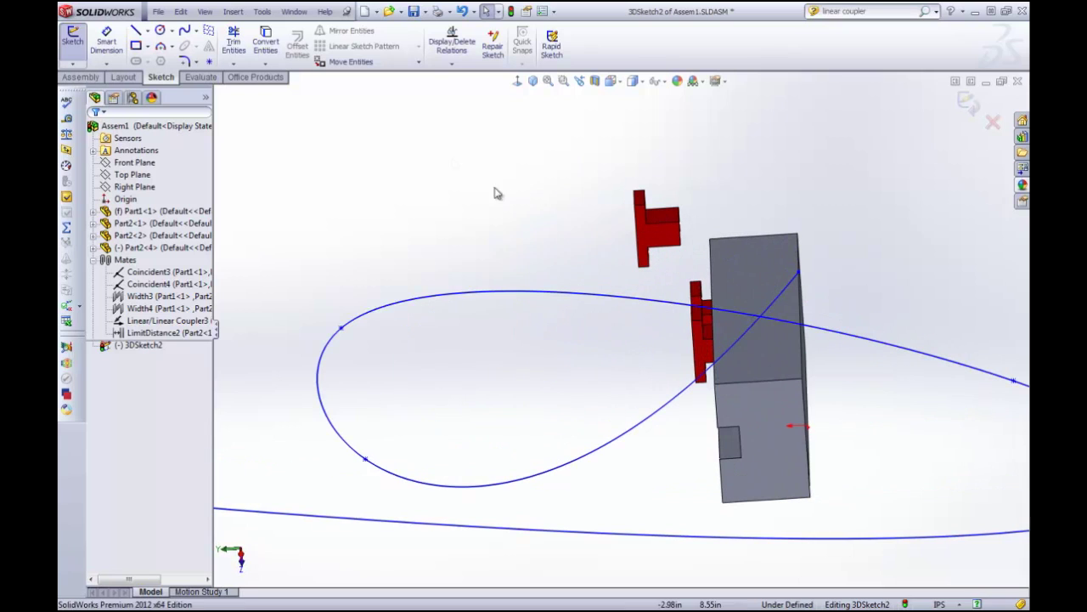
left_click(81, 77)
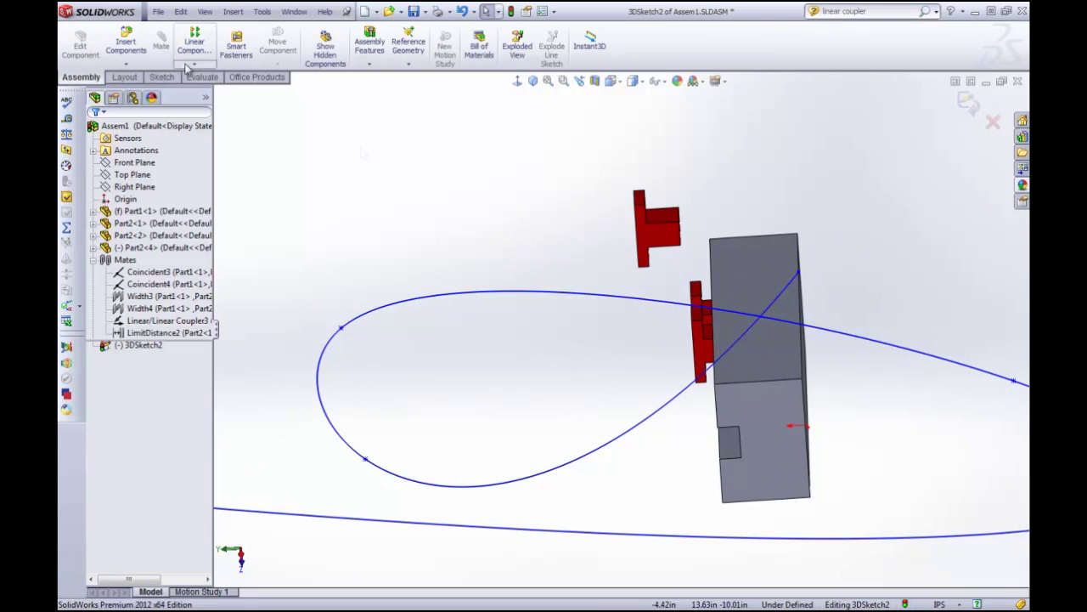
left_click(969, 101)
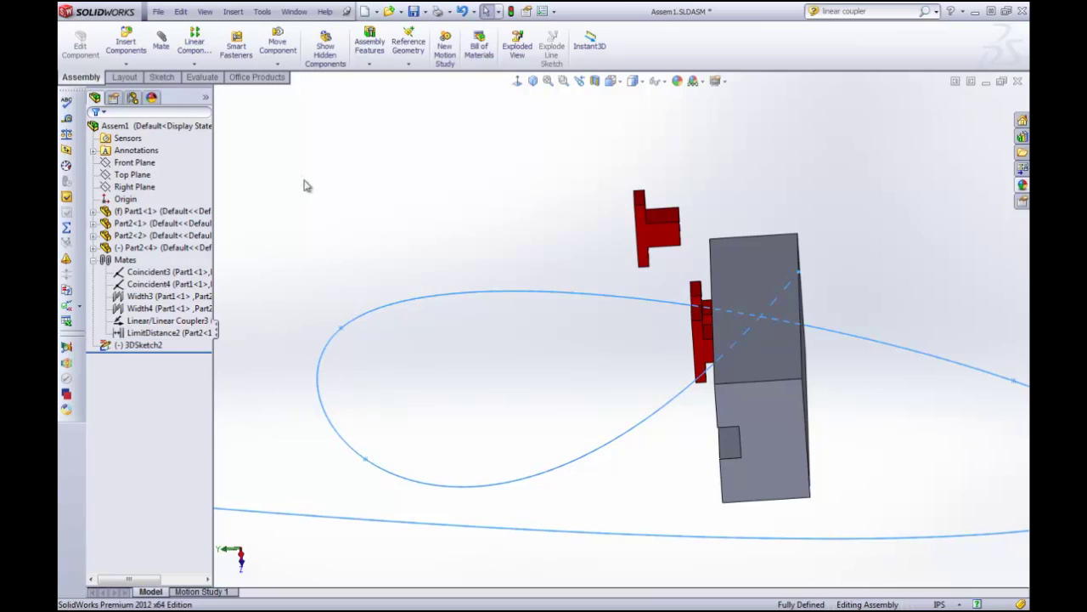
Step: Add a Path Mate between a stem vertex of the floating T-block and the looping spline, leaving path, pitch/yaw and roll control Free
left_click(160, 40)
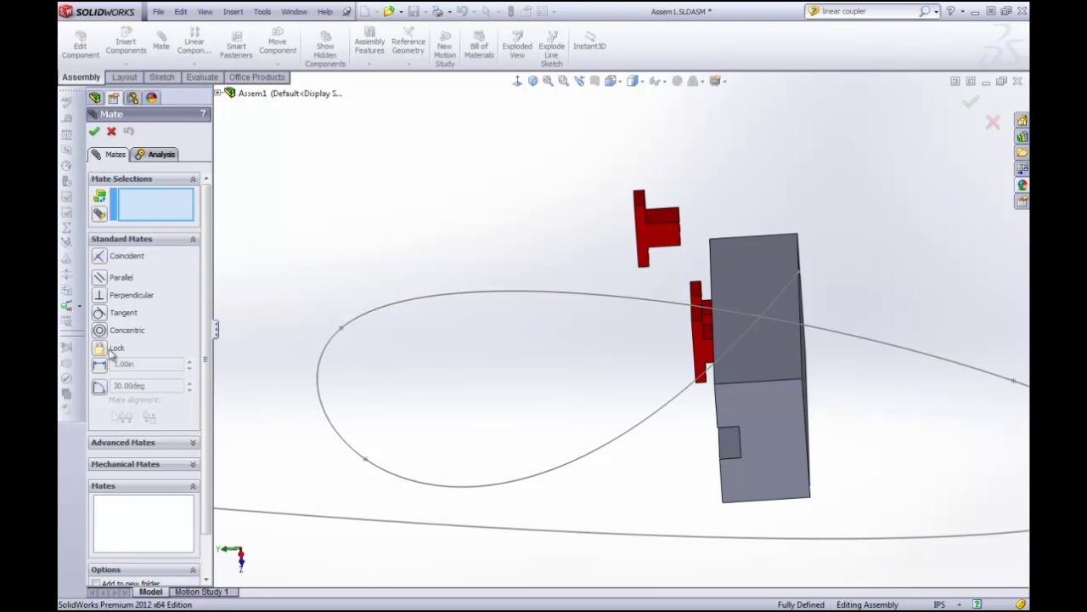
left_click(123, 442)
left_click(98, 295)
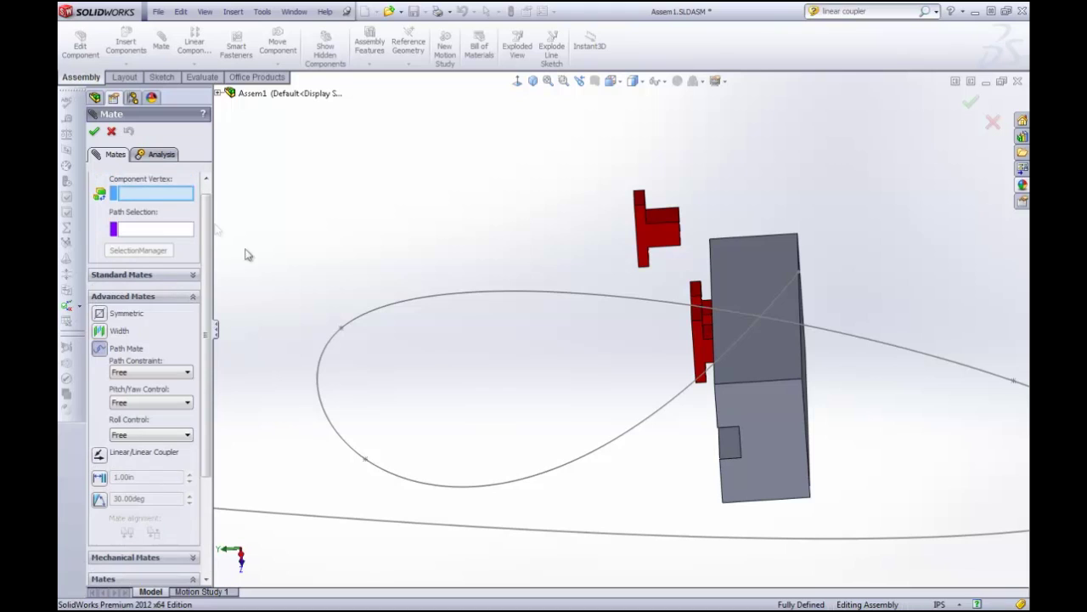
left_click(679, 224)
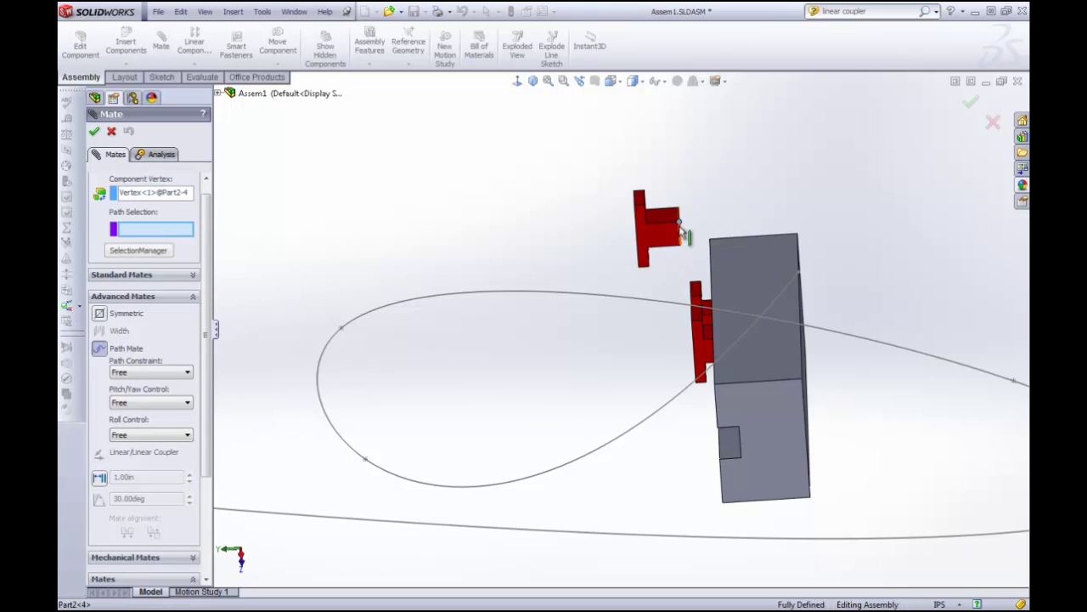
left_click(565, 297)
scroll(278, 422, "up", 4)
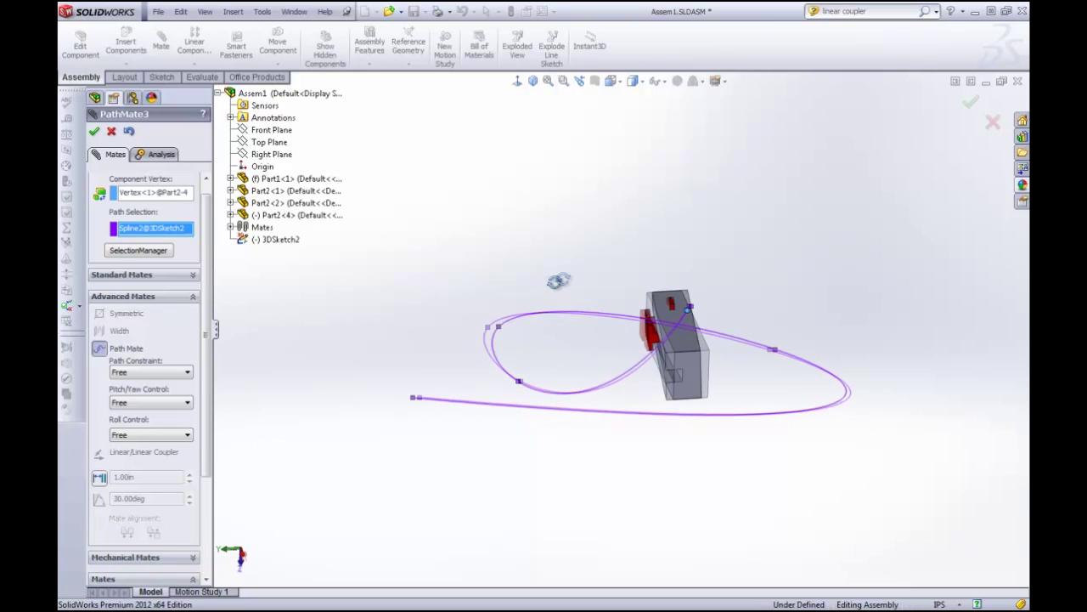
middle_click_drag(558, 280, 499, 327)
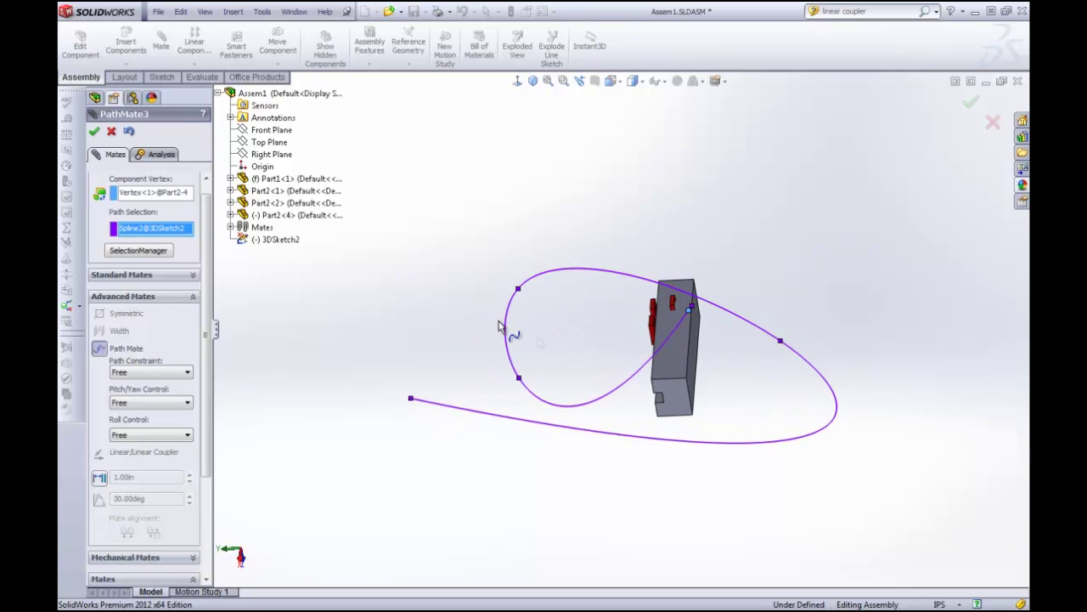
left_click(94, 132)
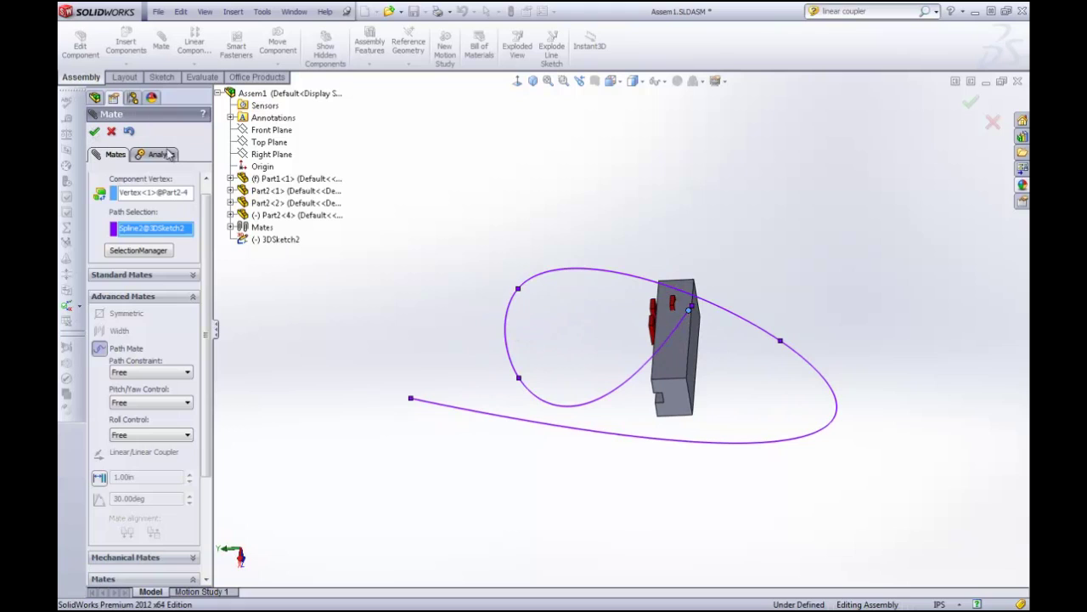
Step: Test the path mate by moving the third T-block along the spline toward its free end
left_click_drag(672, 307, 535, 361)
scroll(464, 427, "down", 6)
scroll(595, 335, "up", 5)
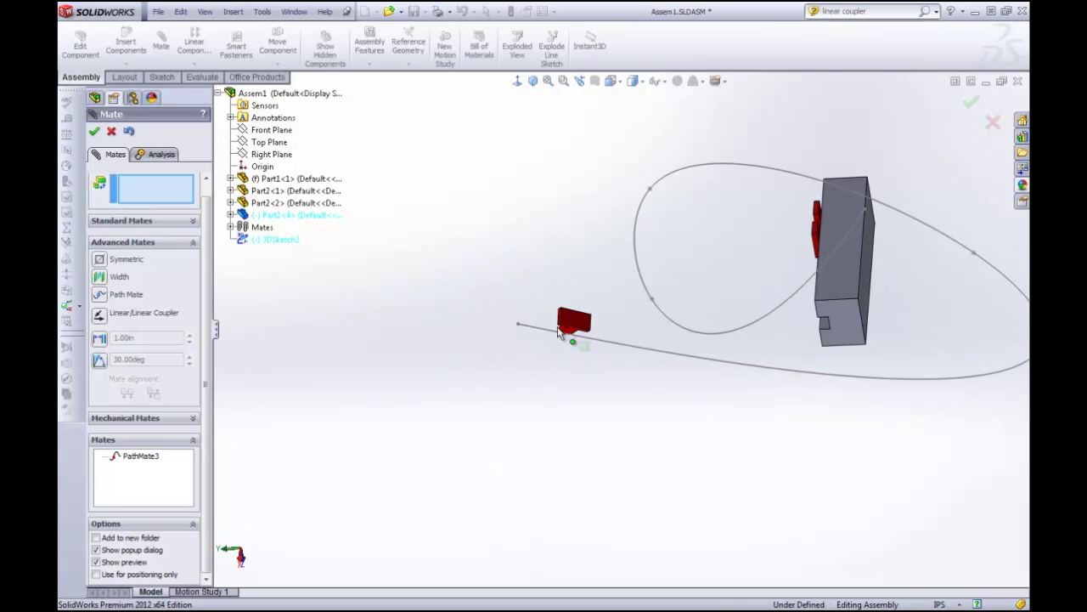
Step: Add a second Path Mate between another corner vertex of the third T-block and the looping spline, leaving all path controls Free
left_click(578, 328)
left_click_drag(577, 323, 619, 356)
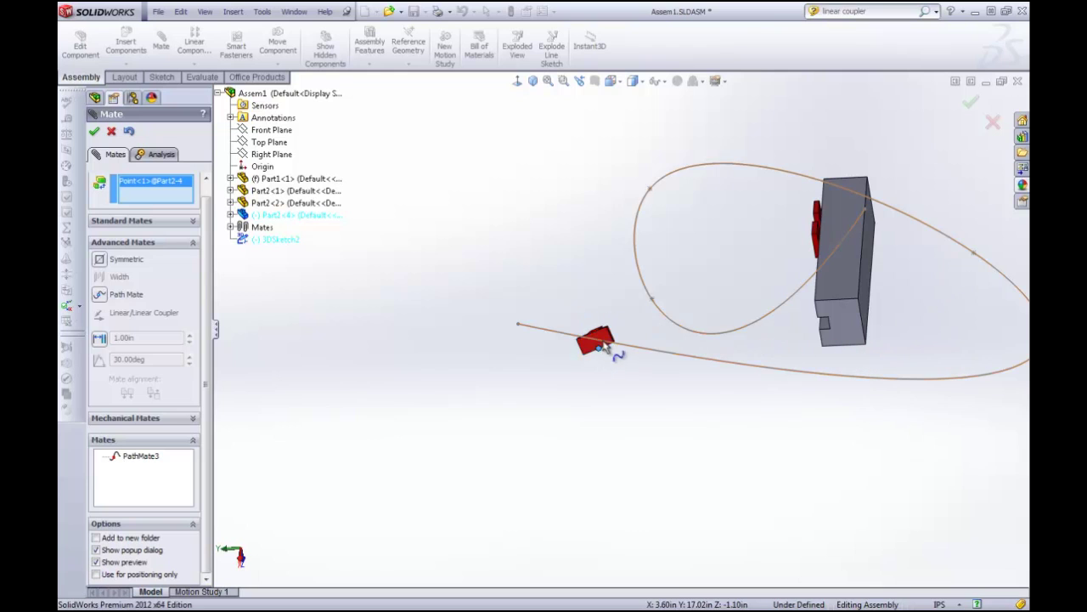
scroll(619, 357, "down", 5)
middle_click_drag(619, 383, 464, 321)
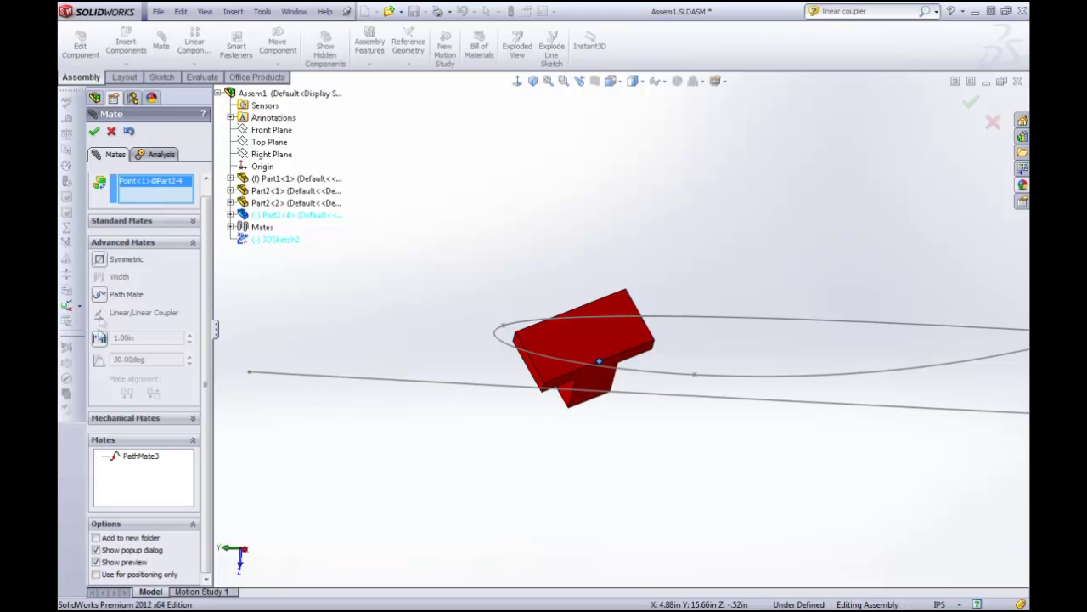
left_click(100, 295)
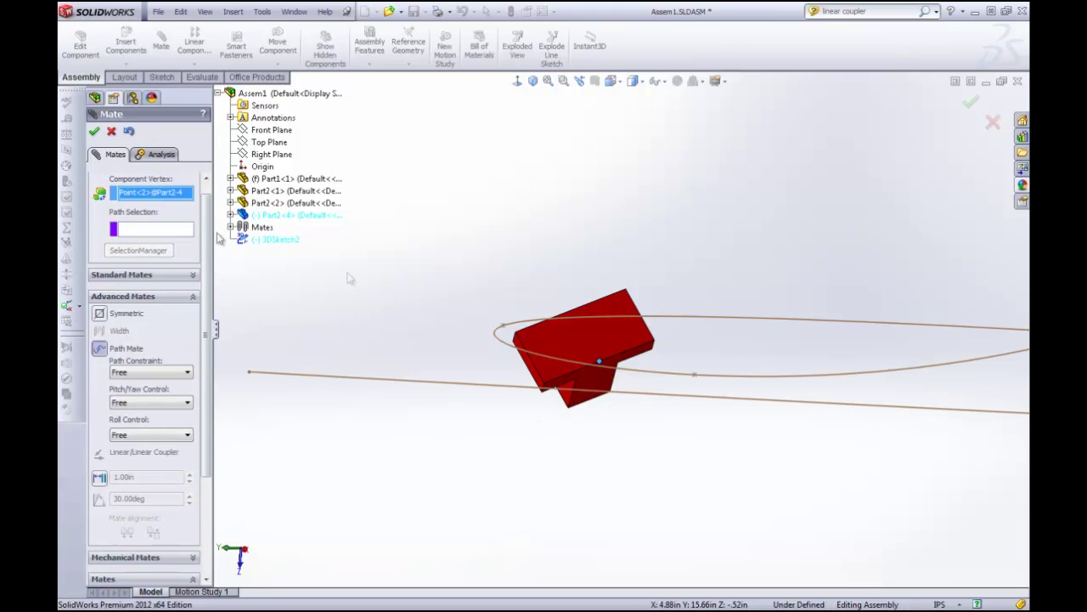
left_click(542, 394)
left_click(510, 388)
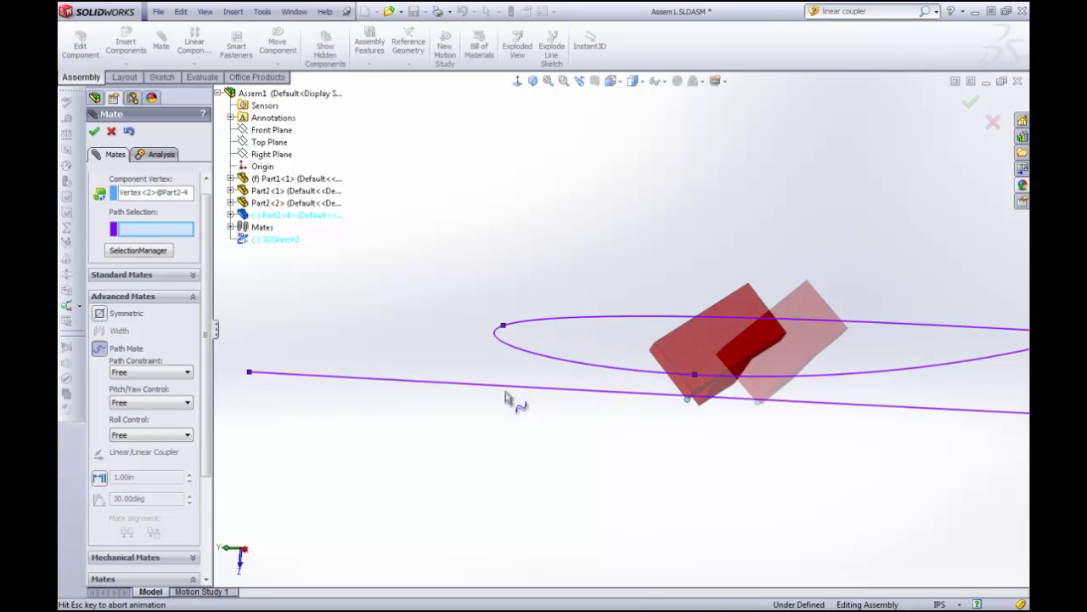
middle_click_drag(885, 423, 883, 450)
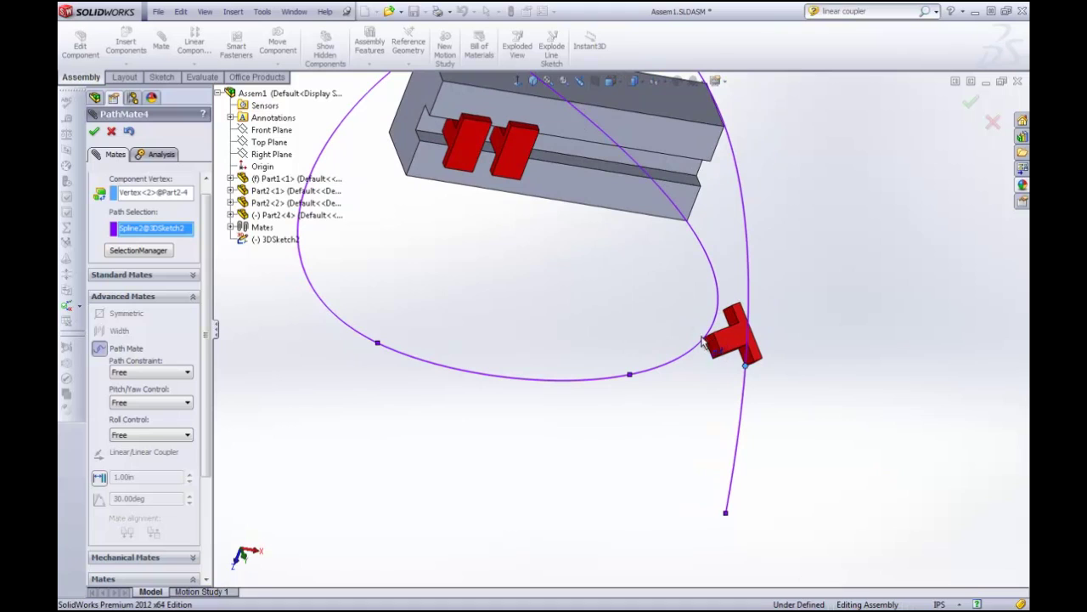
left_click(96, 132)
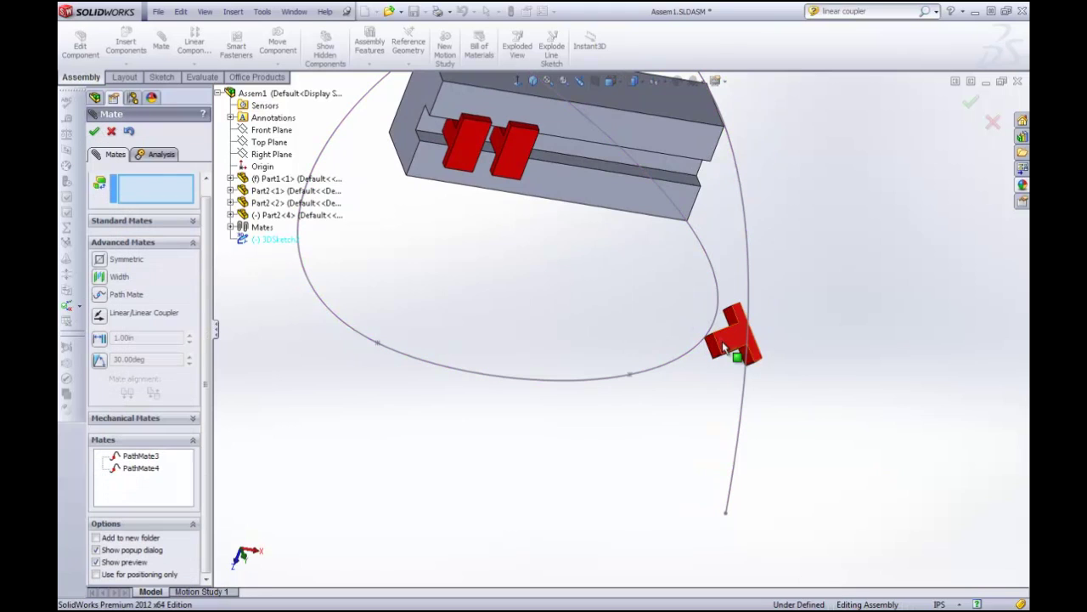
Step: Try moving the third T-block with both path mates applied, and delete the second path mate, PathMate4
mouse_move(733, 352)
left_mouse_down()
mouse_move(753, 292)
mouse_move(757, 202)
mouse_move(699, 410)
mouse_move(762, 251)
mouse_move(720, 346)
left_mouse_up()
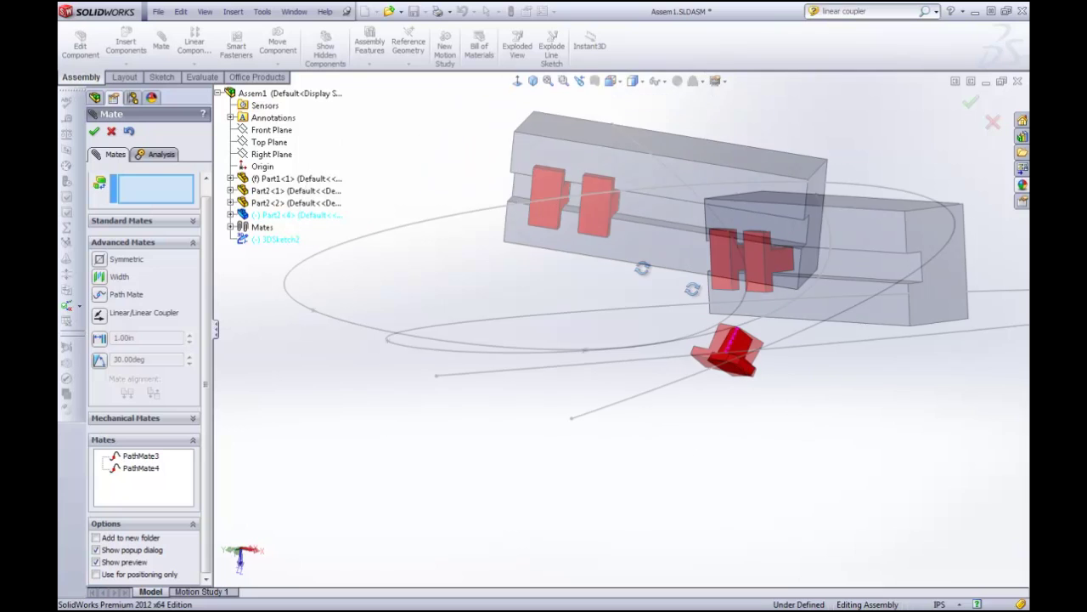
middle_click_drag(643, 269, 501, 283)
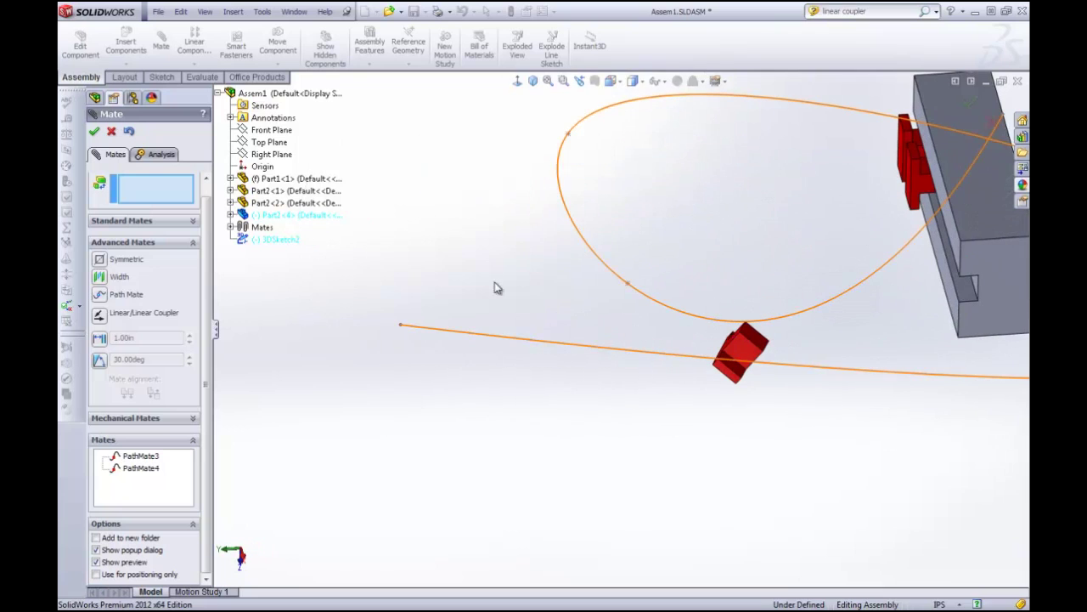
left_click(141, 468)
left_click(112, 130)
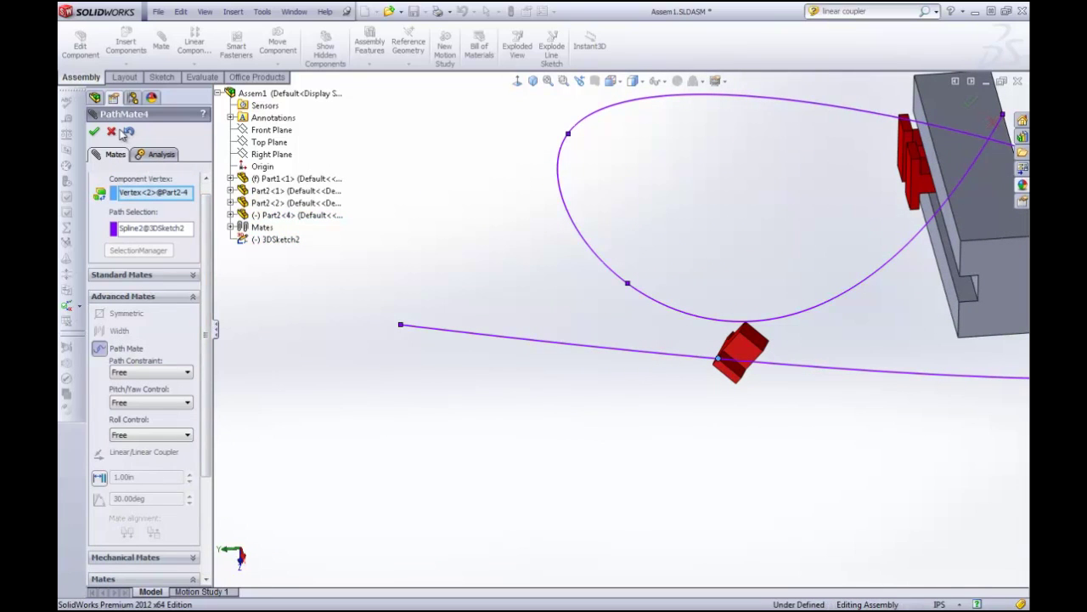
left_click(146, 357)
key("Delete")
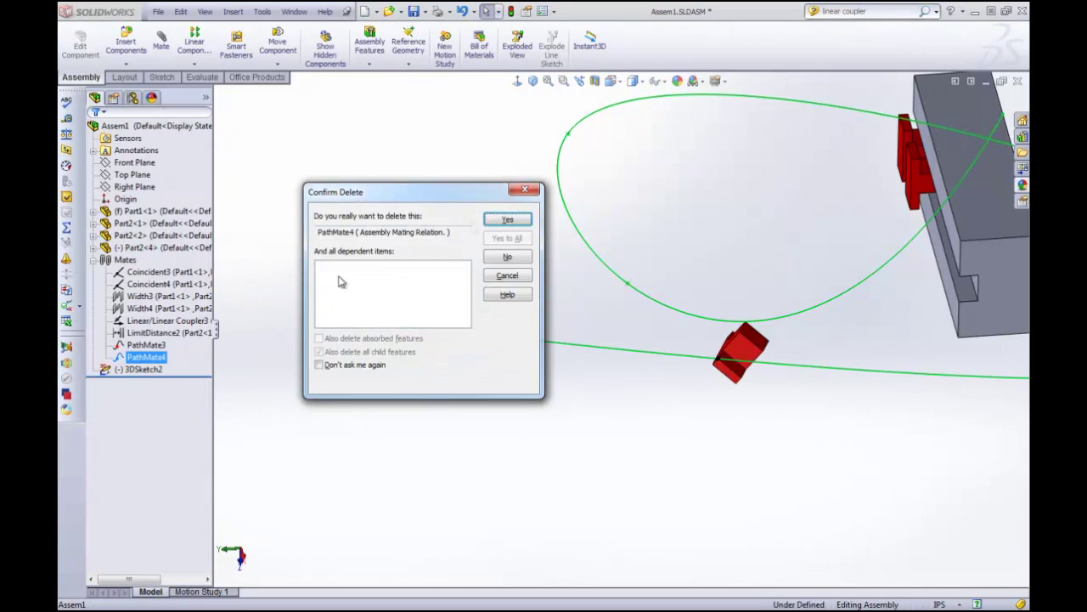
left_click(507, 220)
Step: Move the third T-block along the looping spline toward the slotted base
left_click_drag(744, 361, 875, 285)
middle_click_drag(875, 284, 650, 332)
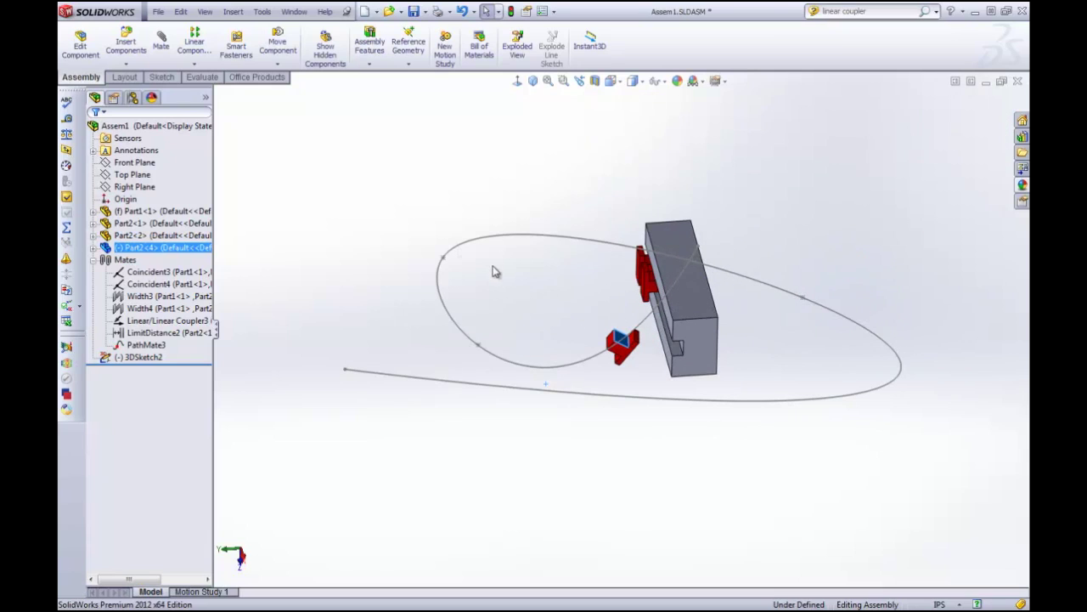
Step: Start a new mate from the selected face of the third T-block and show the advanced mate types
left_click(160, 40)
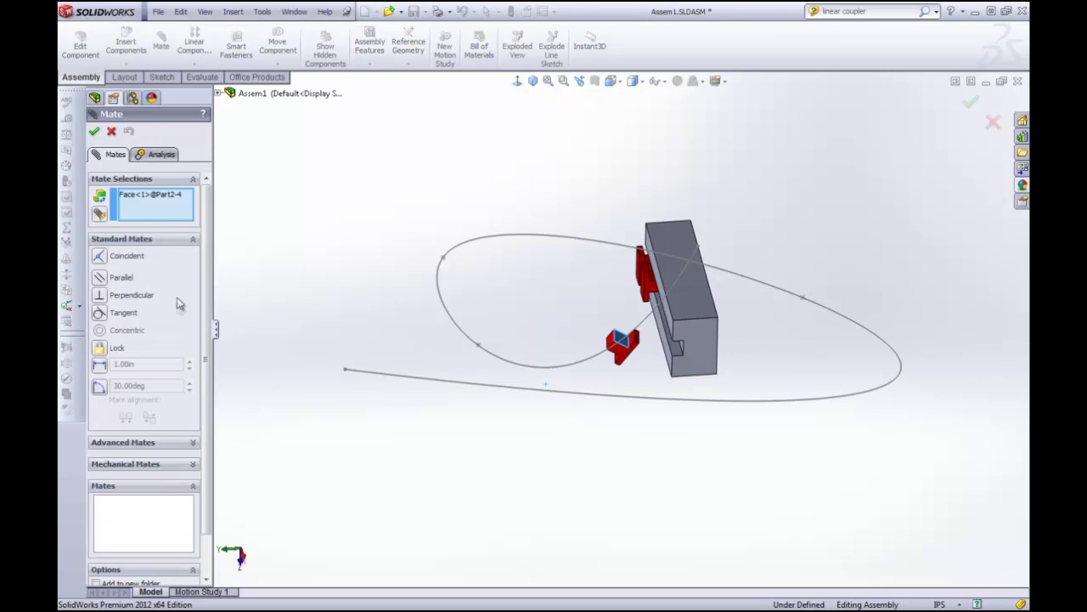
left_click(151, 444)
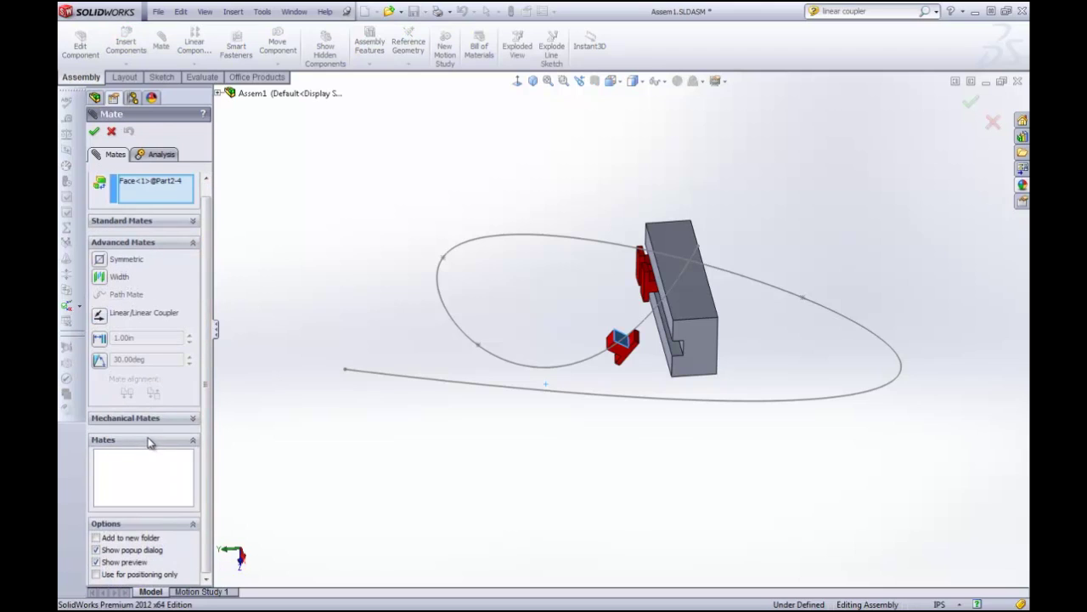